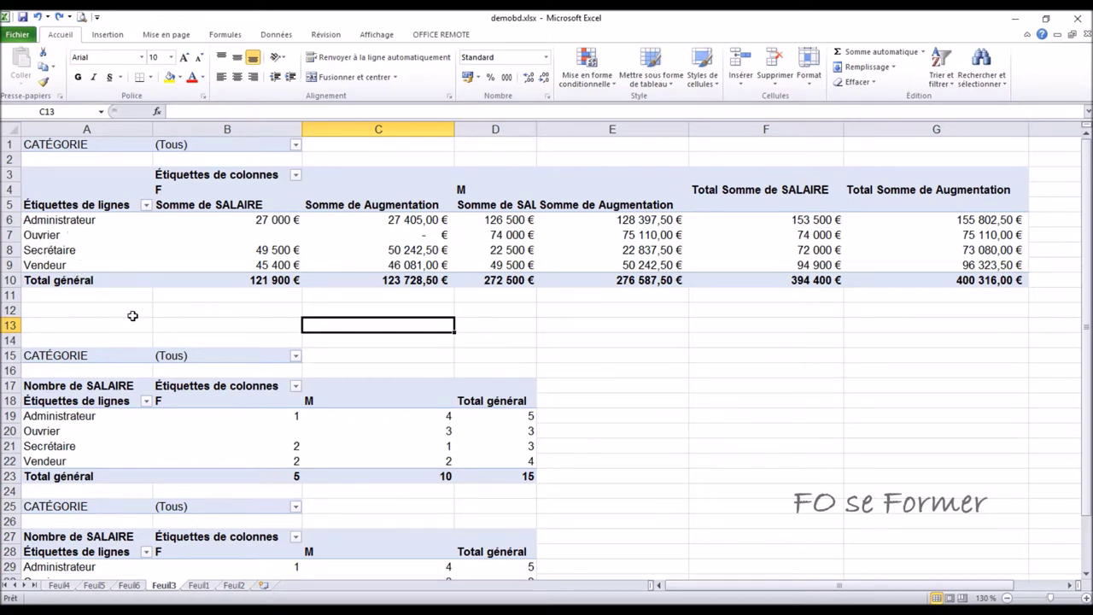
- Select the Administrateur and Vendeur labels together and group them as Groupe1
left_click(60, 223)
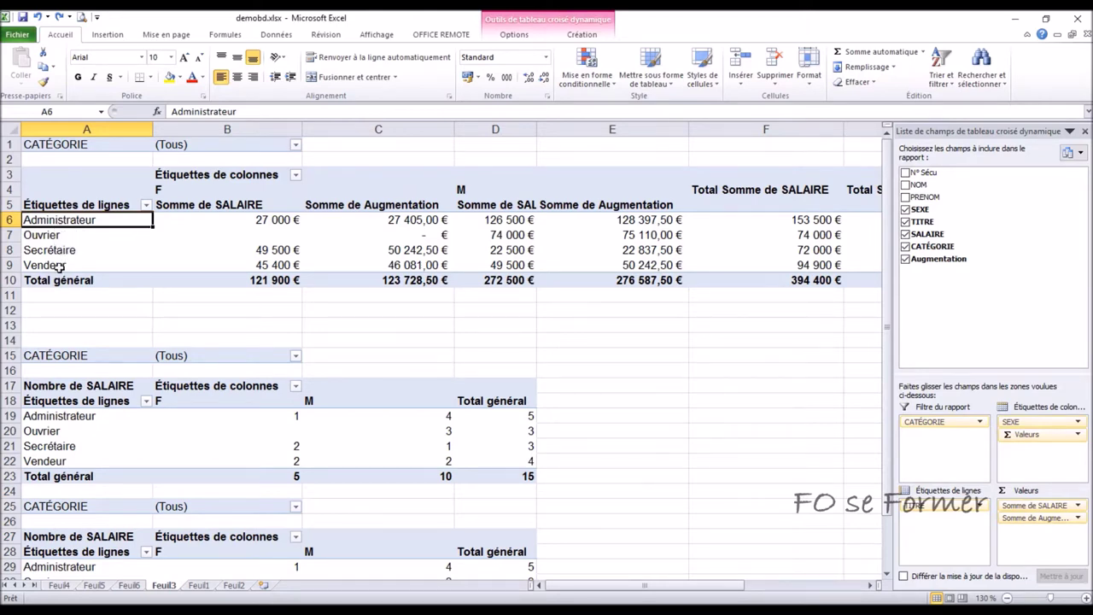
left_click(60, 265, "ctrl")
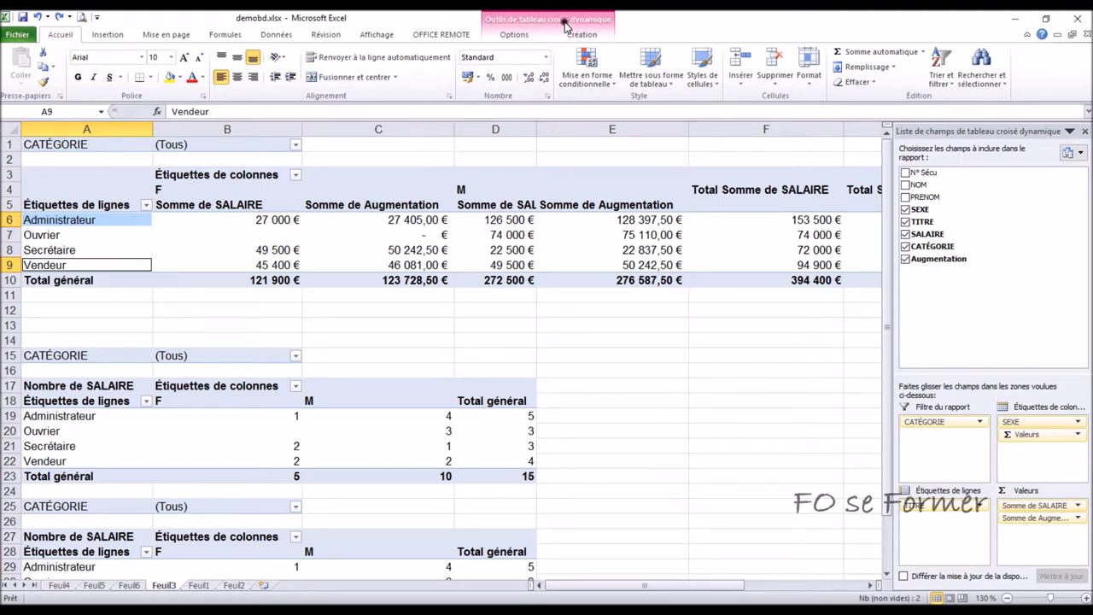
left_click(514, 36)
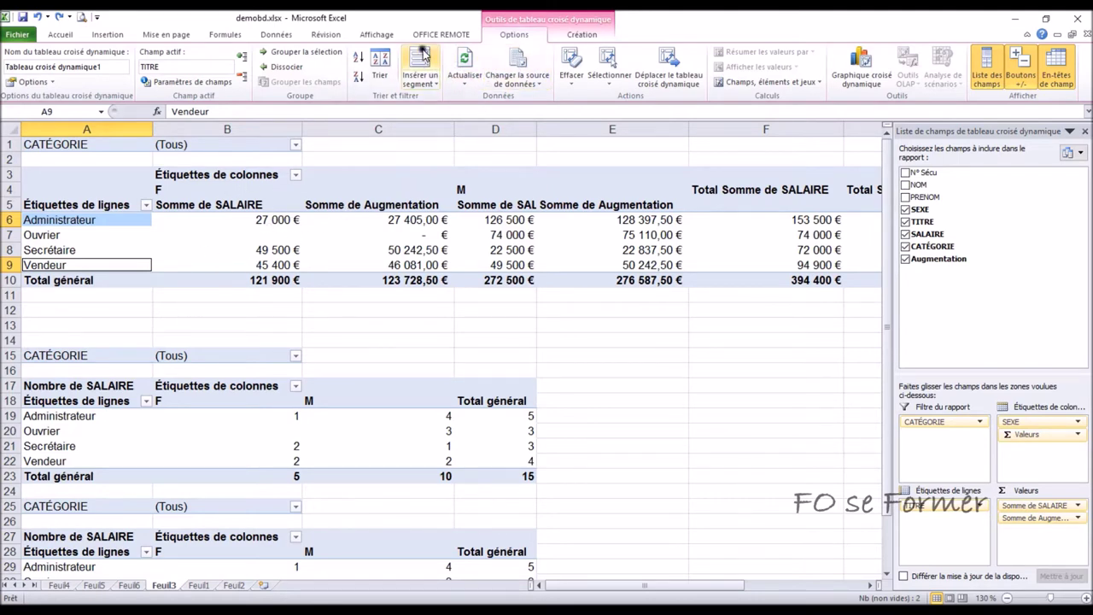
left_click(299, 53)
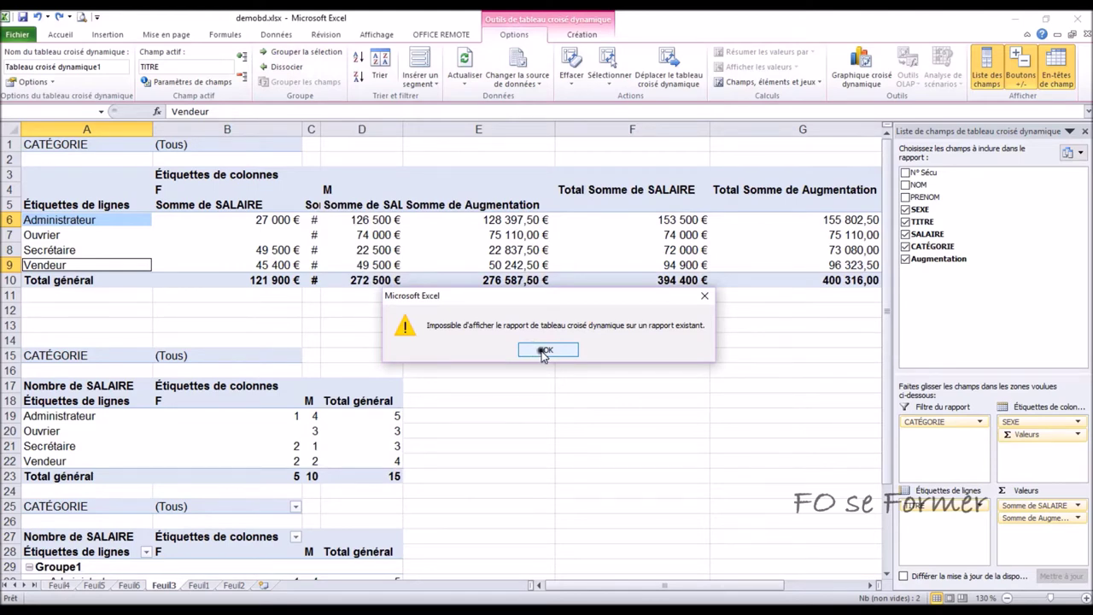
- Dismiss the overlap warning, then group Ouvrier and Secrétaire into Groupe2
left_click(547, 351)
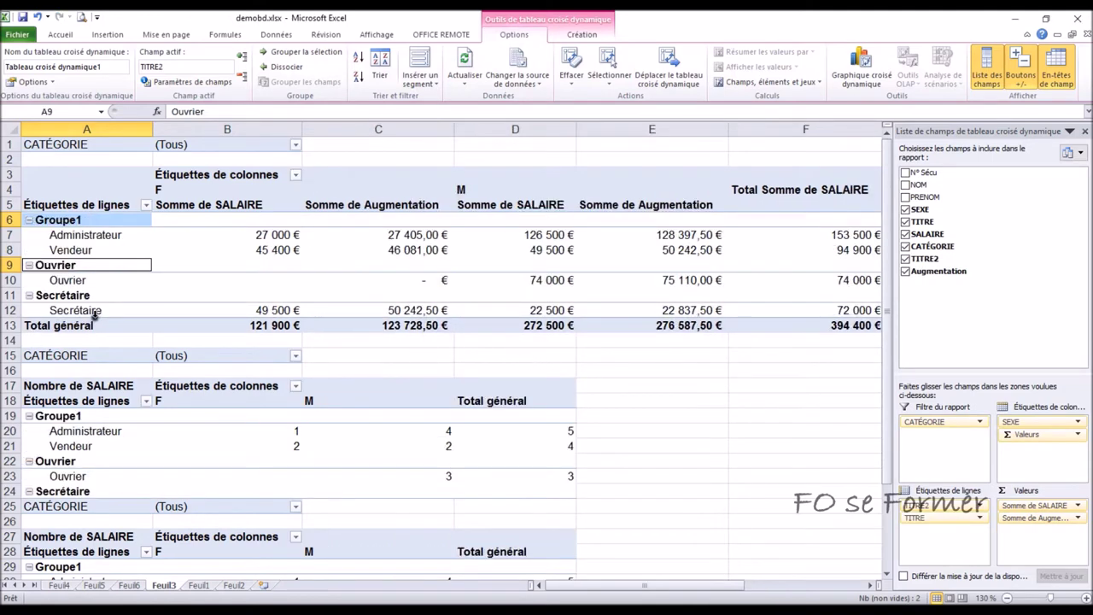
left_click(66, 279)
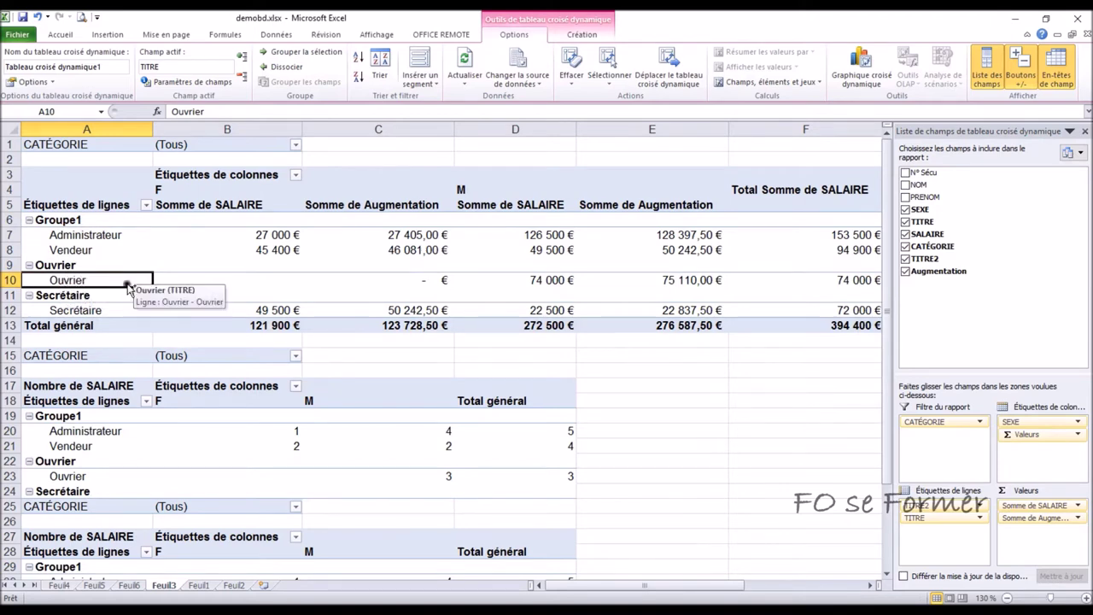
left_click(100, 310, "ctrl")
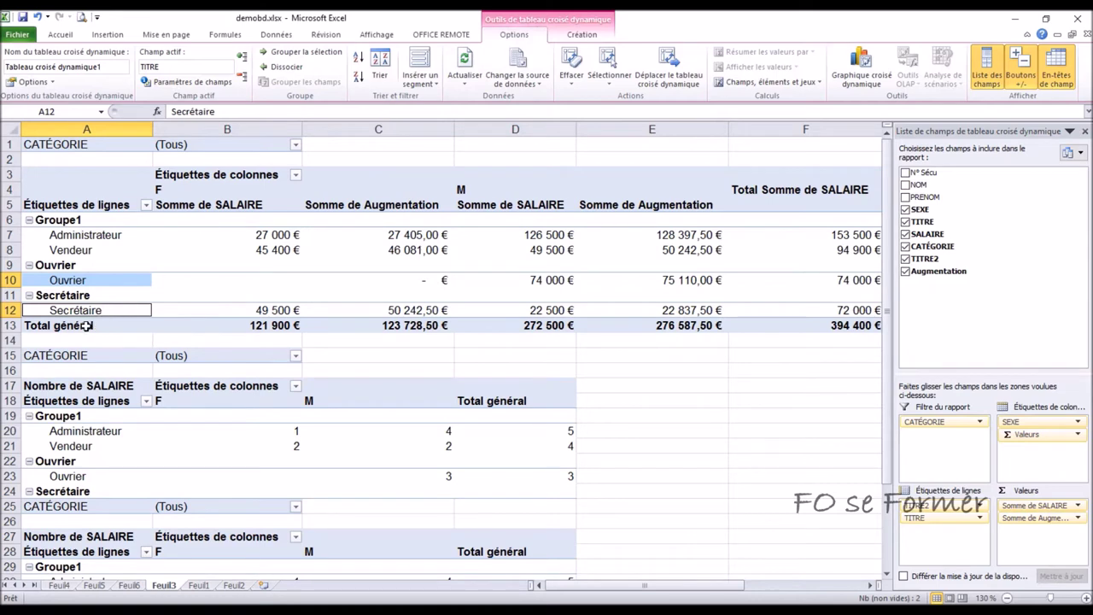
right_click(110, 280)
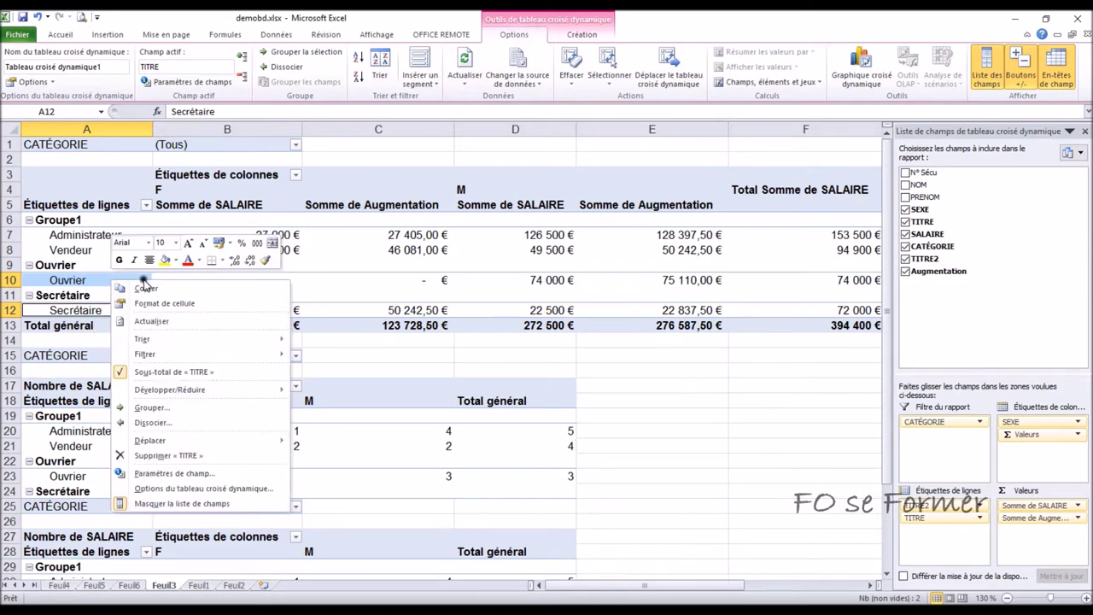
left_click(159, 412)
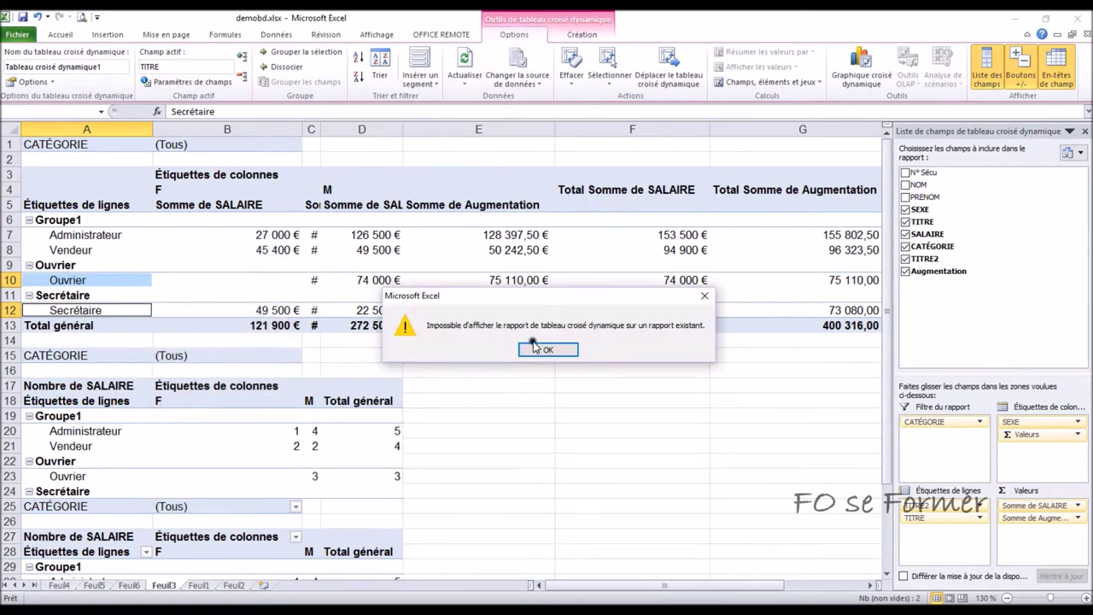
left_click(544, 346)
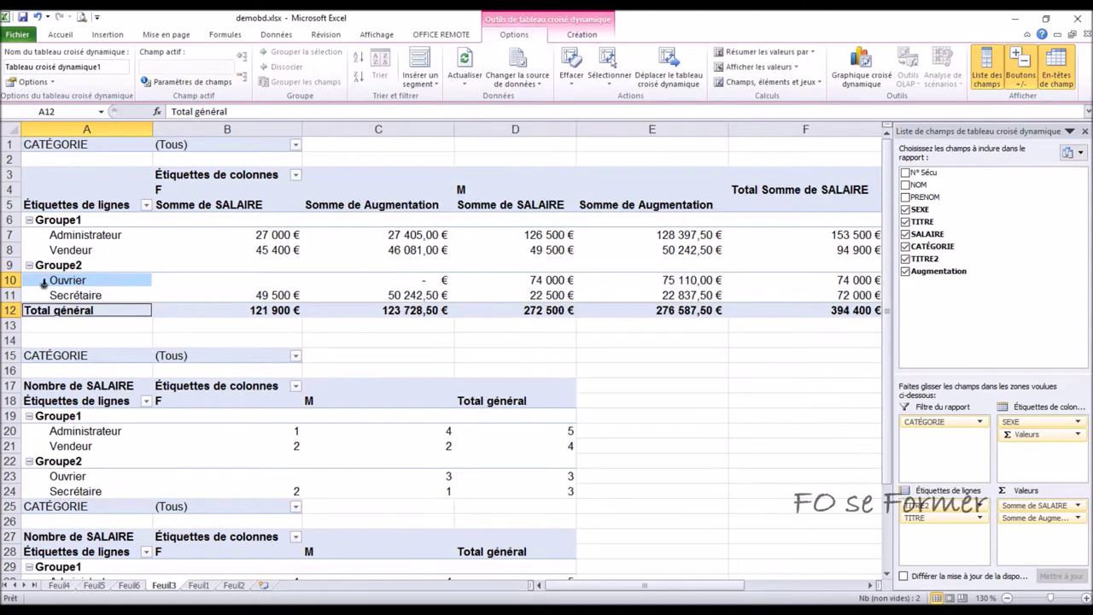
left_click(85, 220)
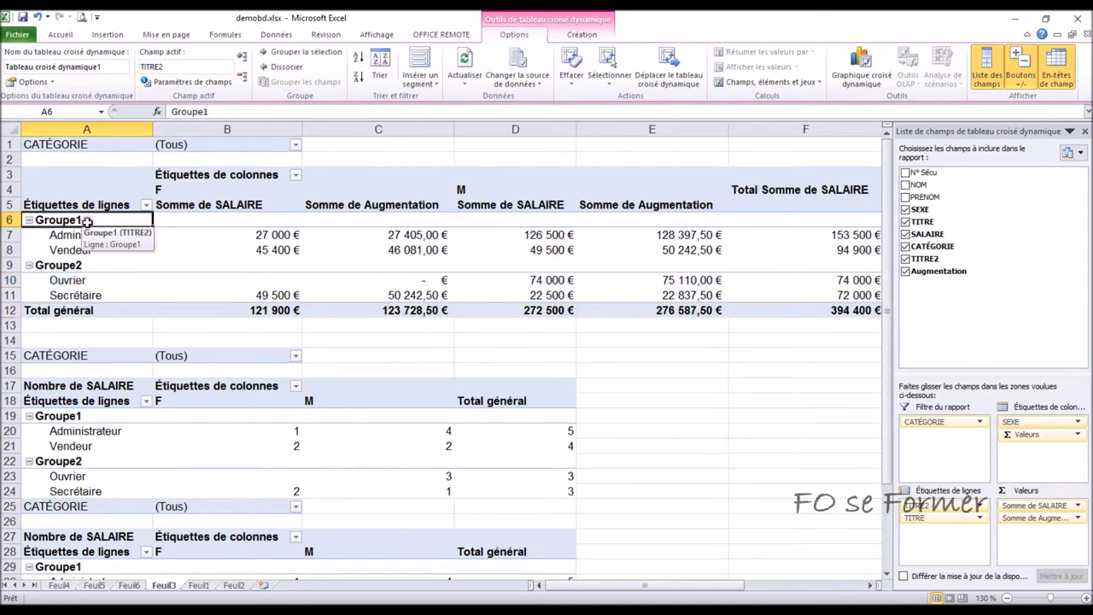
- Rename the Groupe1 label to Cadre in the formula bar
left_click(218, 111)
left_click_drag(218, 110, 161, 114)
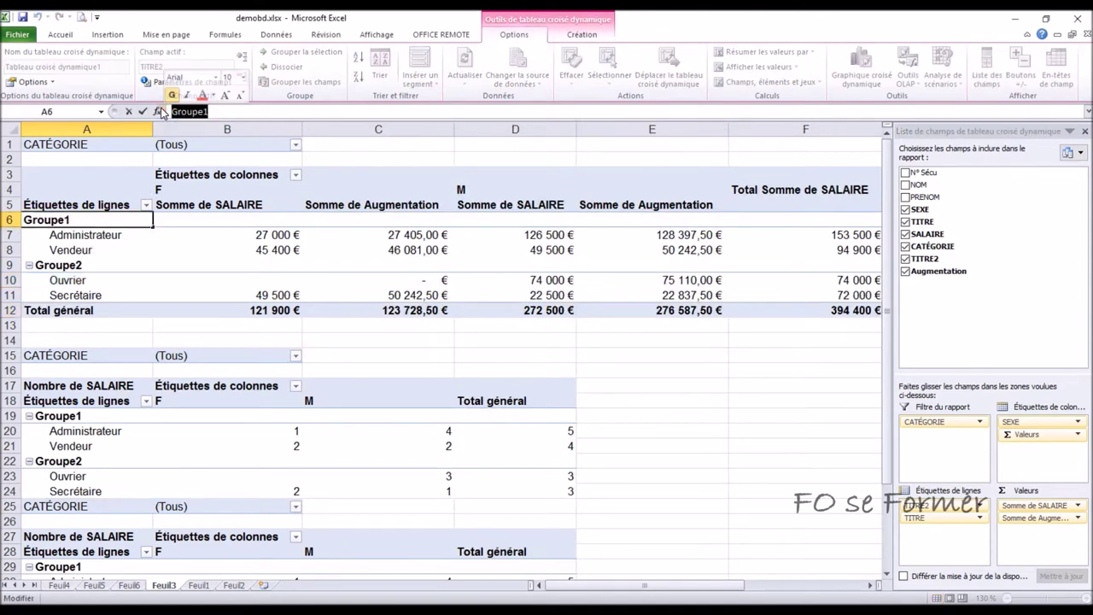
type("Cadre")
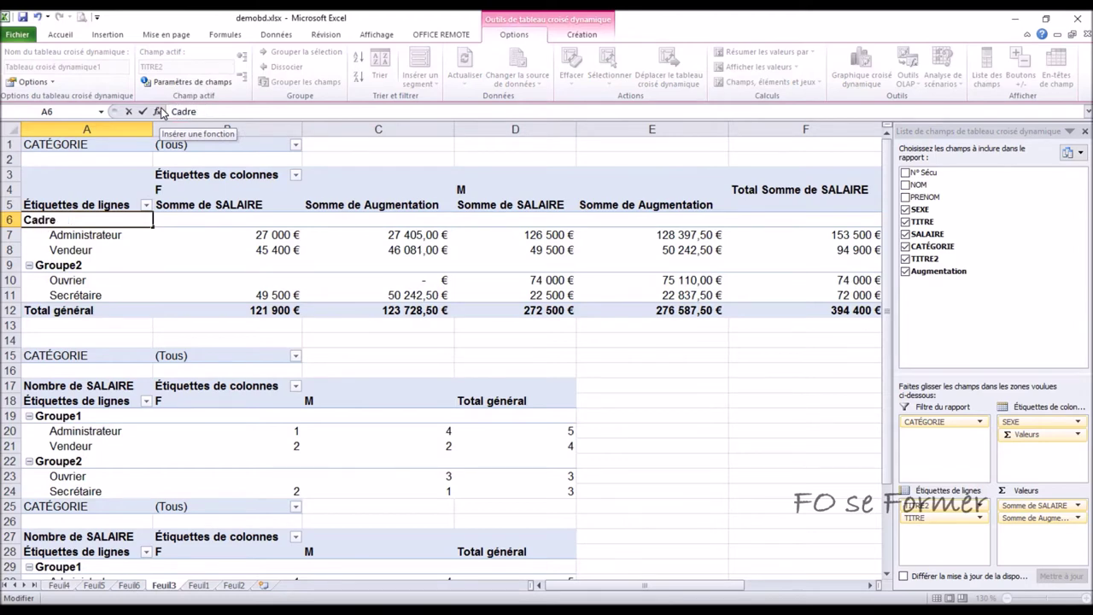
left_click(77, 266)
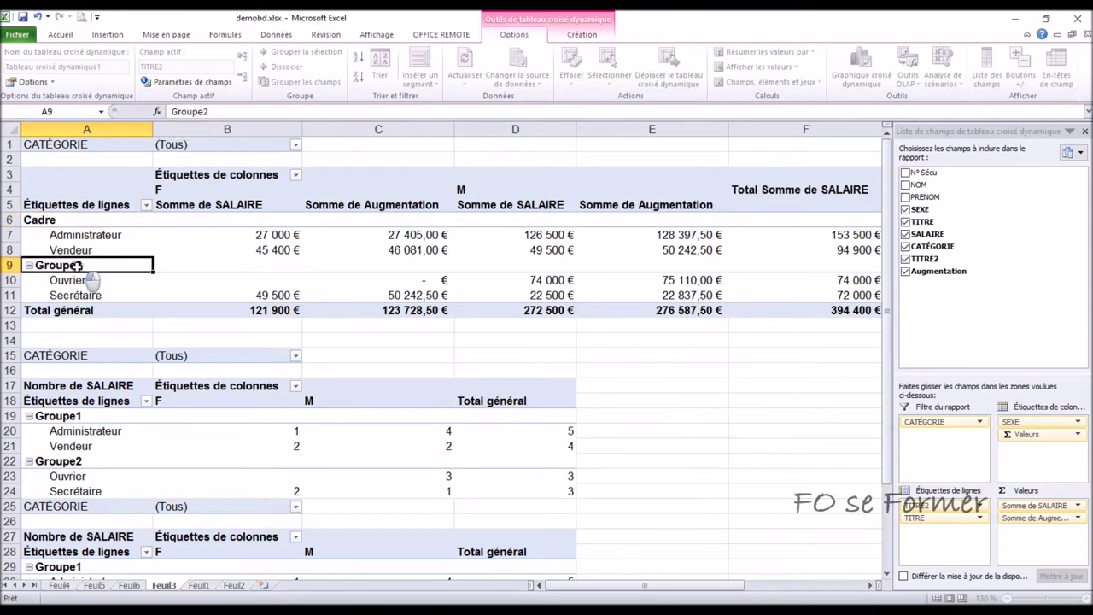
- Rename Groupe2 to Non Cadre and collapse Cadre to its 248 400 € total
left_click(224, 112)
left_click_drag(224, 112, 154, 111)
type("Cadread")
key("BackSpace")
key("BackSpace")
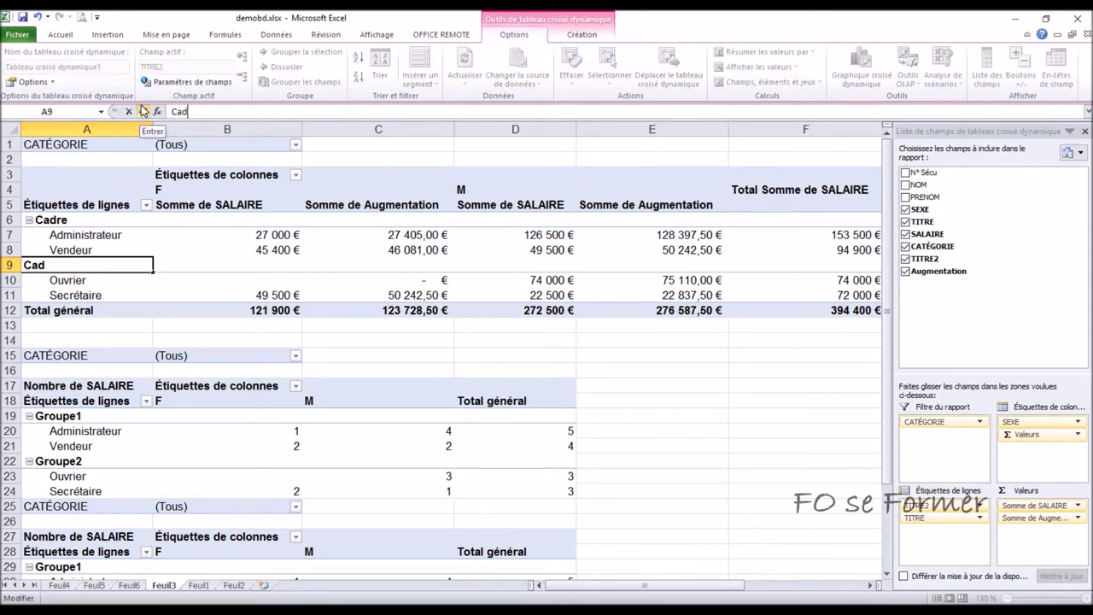
key("BackSpace")
key("BackSpace")
key("BackSpace")
type("Non")
type("re")
key("Return")
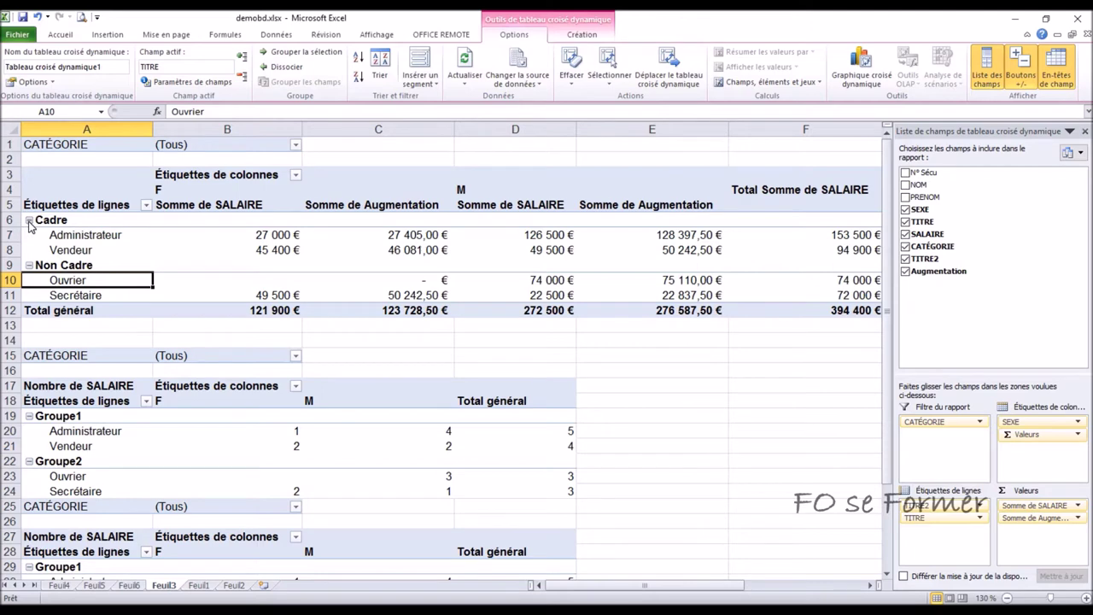
left_click(29, 220)
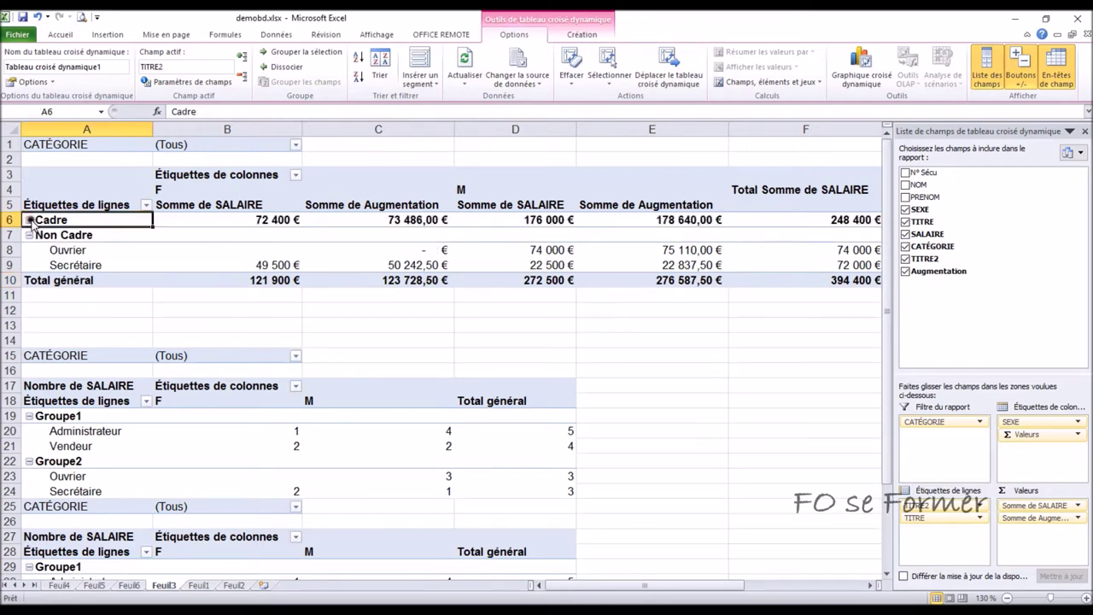
mouse_move(404, 228)
left_click(800, 250)
left_click(780, 339)
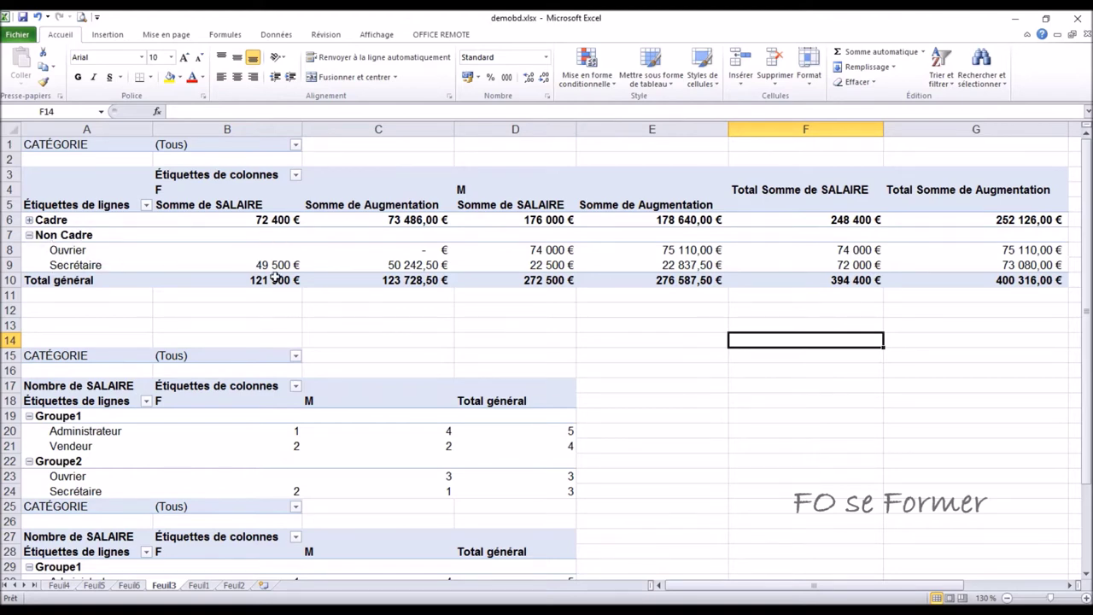
left_click(29, 235)
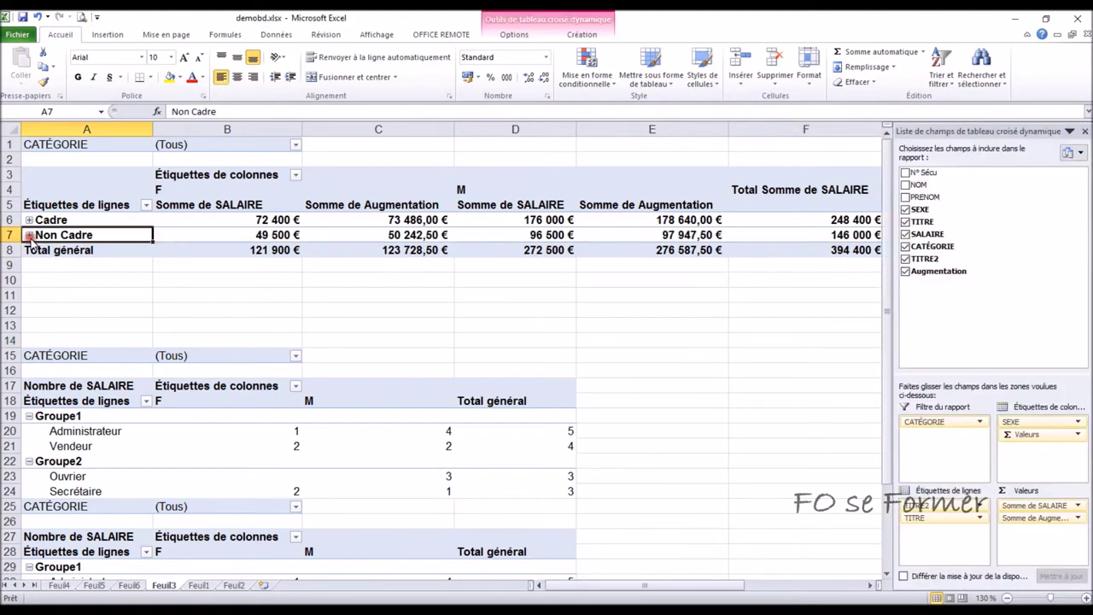
left_click(28, 235)
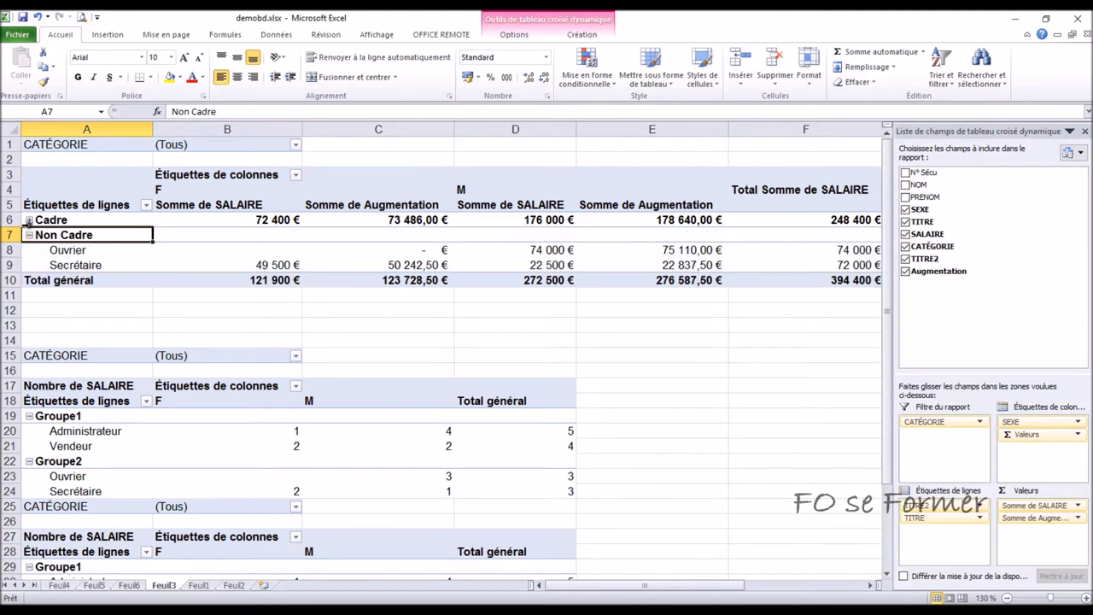
left_click(28, 219)
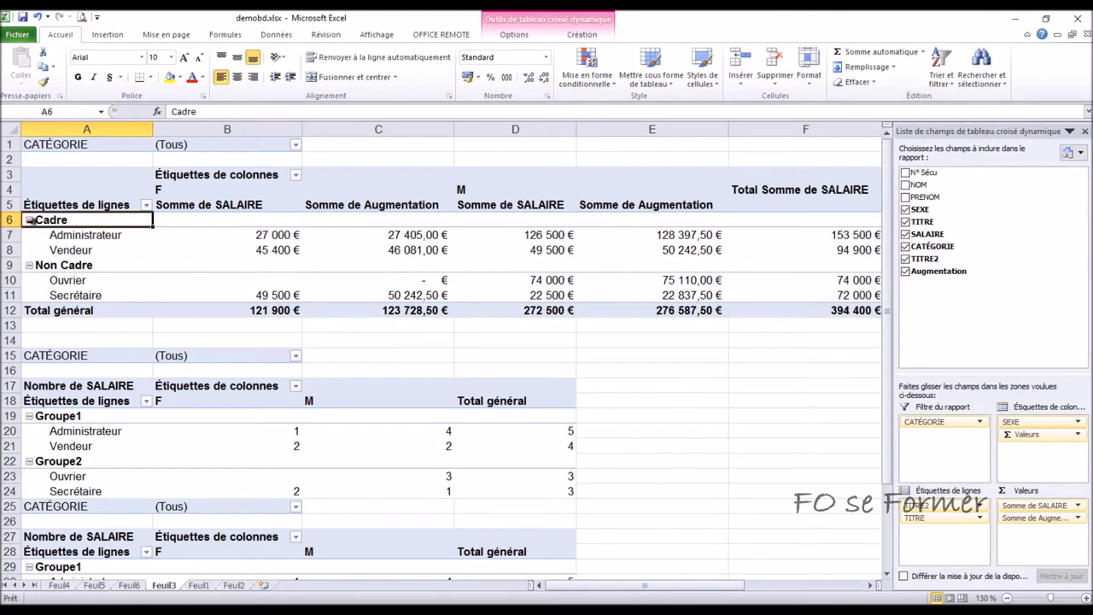
mouse_move(277, 258)
left_click(28, 220)
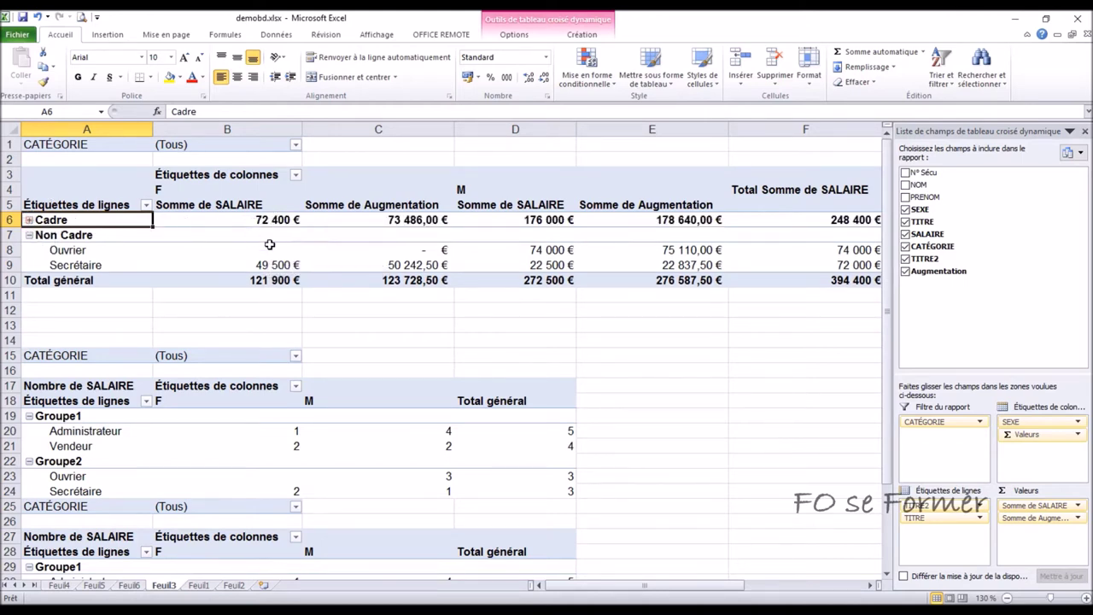
mouse_move(292, 231)
left_click(29, 219)
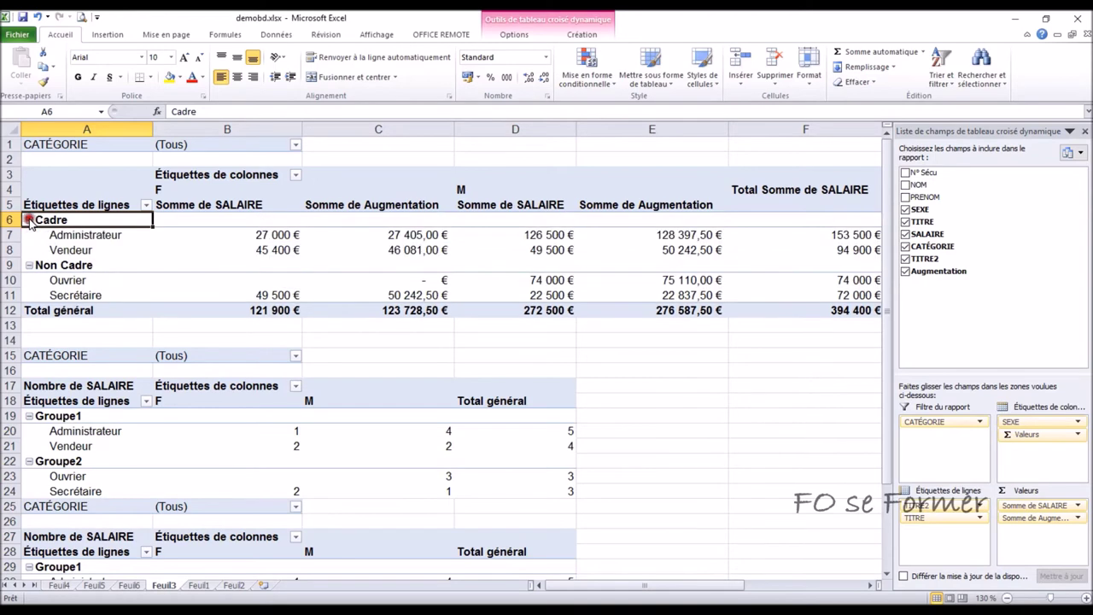
mouse_move(157, 305)
left_click(13, 326)
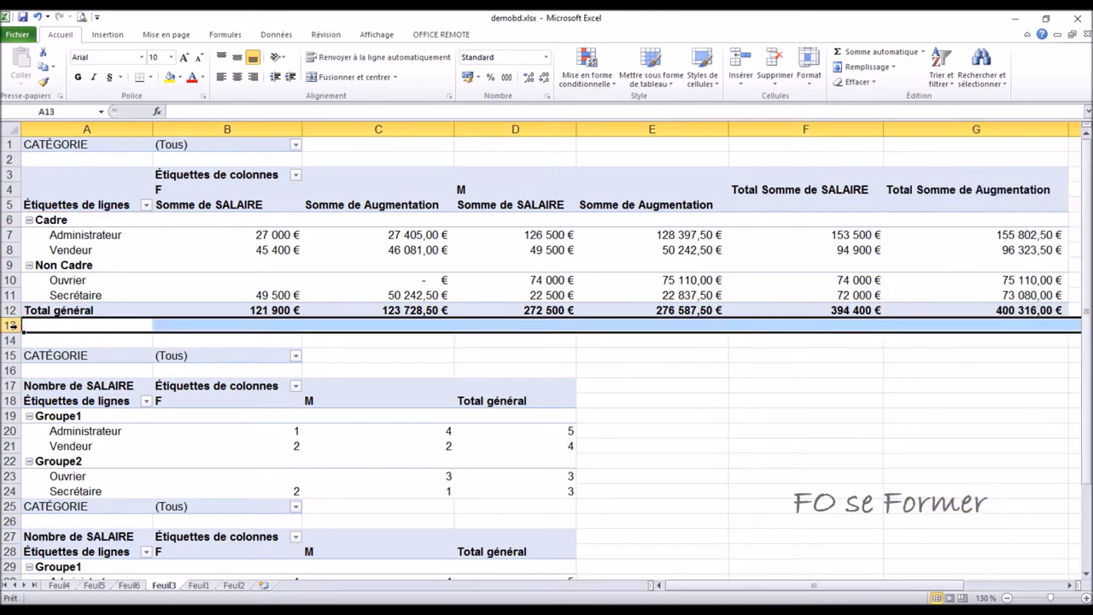
- Show subtotals at the bottom of each group: Total Cadre 248 400 €, Total Non Cadre 146 000 €
key("ctrl+plus")
key("ctrl+plus")
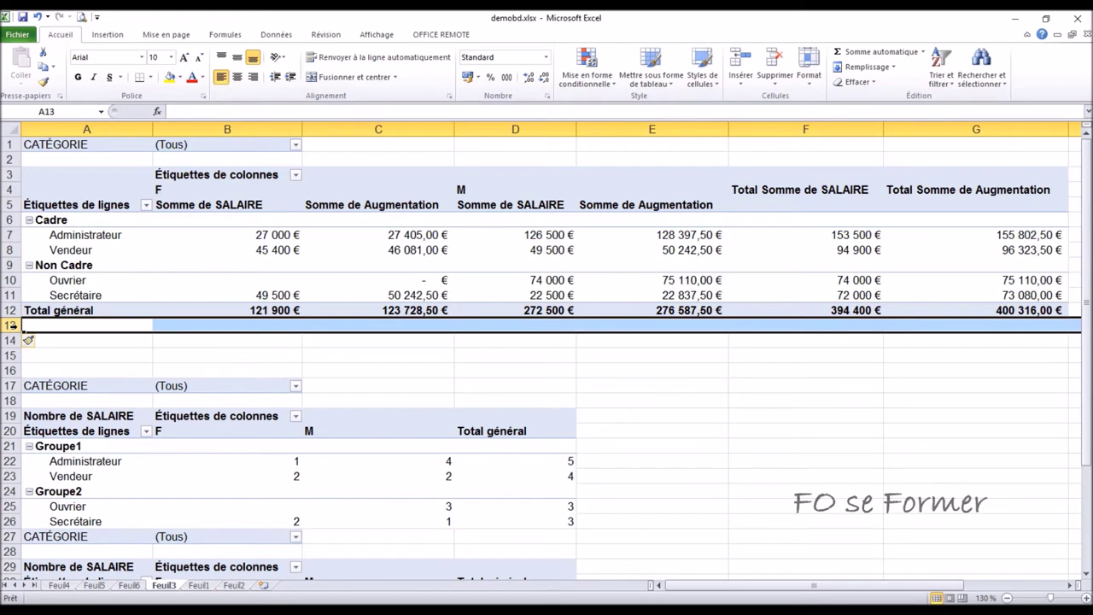
left_click(105, 235)
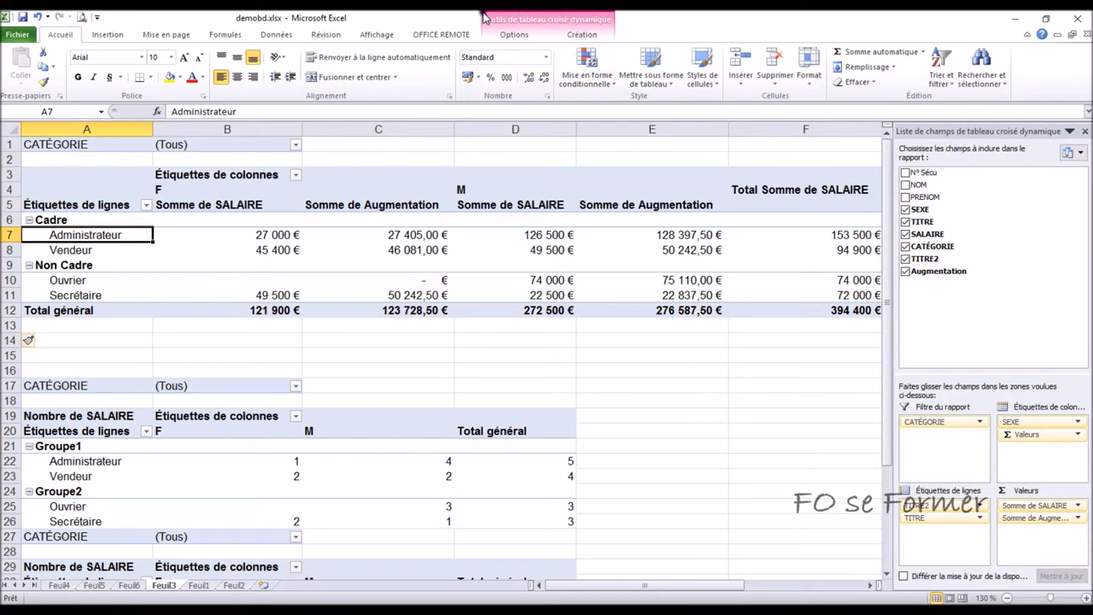
left_click(595, 36)
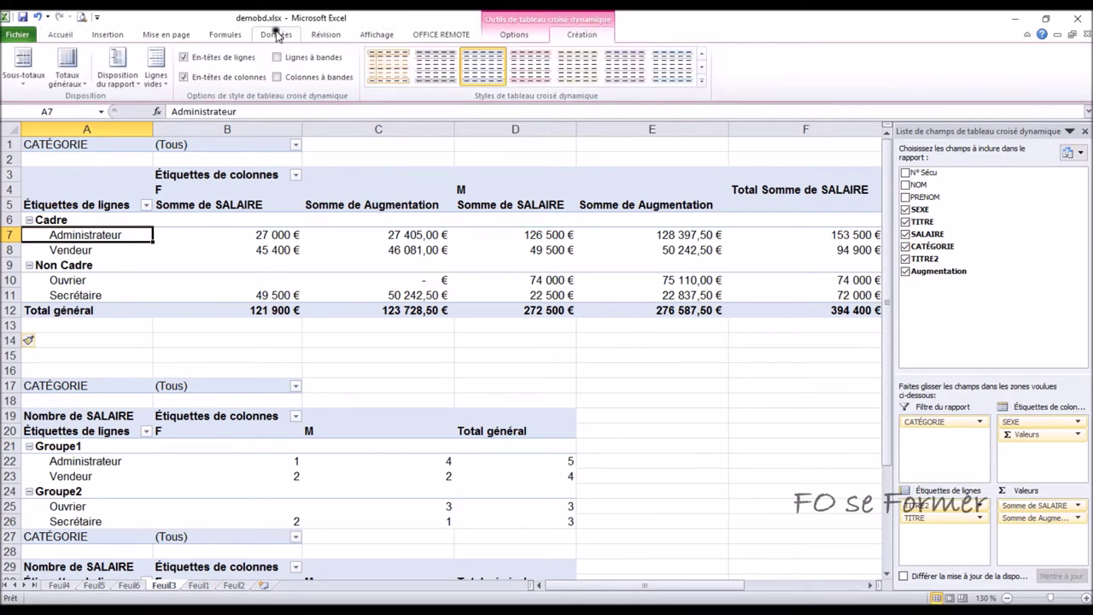
left_click(24, 76)
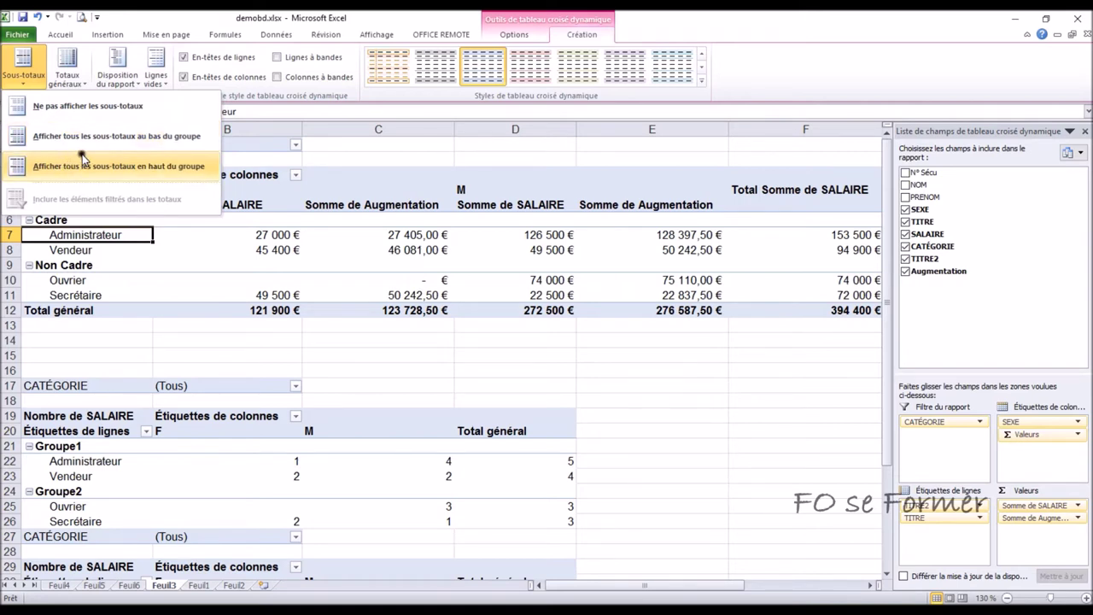
left_click(99, 139)
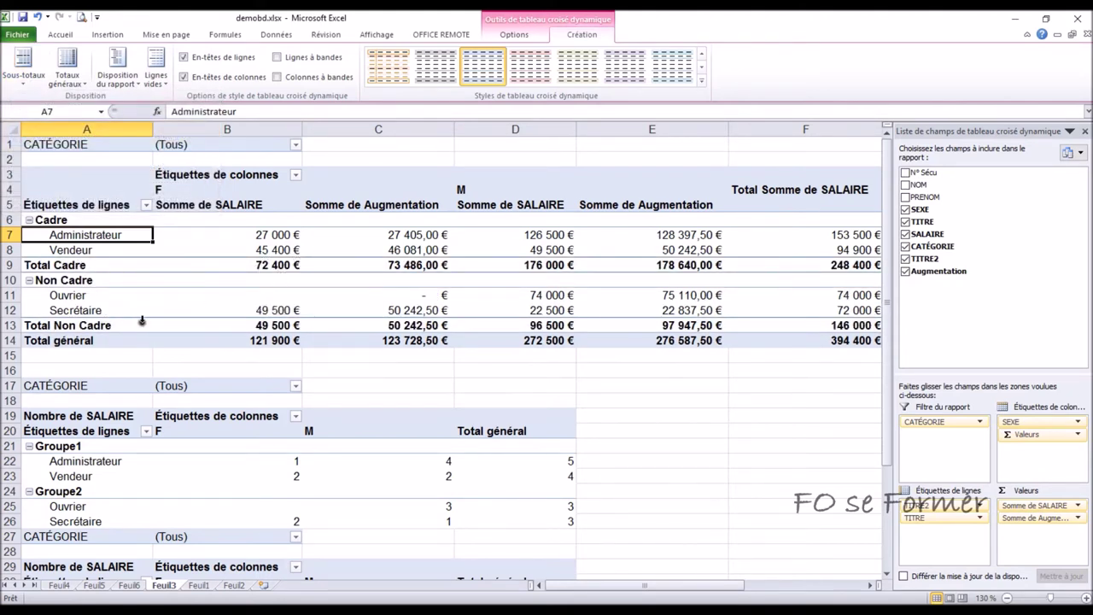
- Collapse and re-expand the Cadre and Non Cadre groups so both end with their total rows
left_click(29, 221)
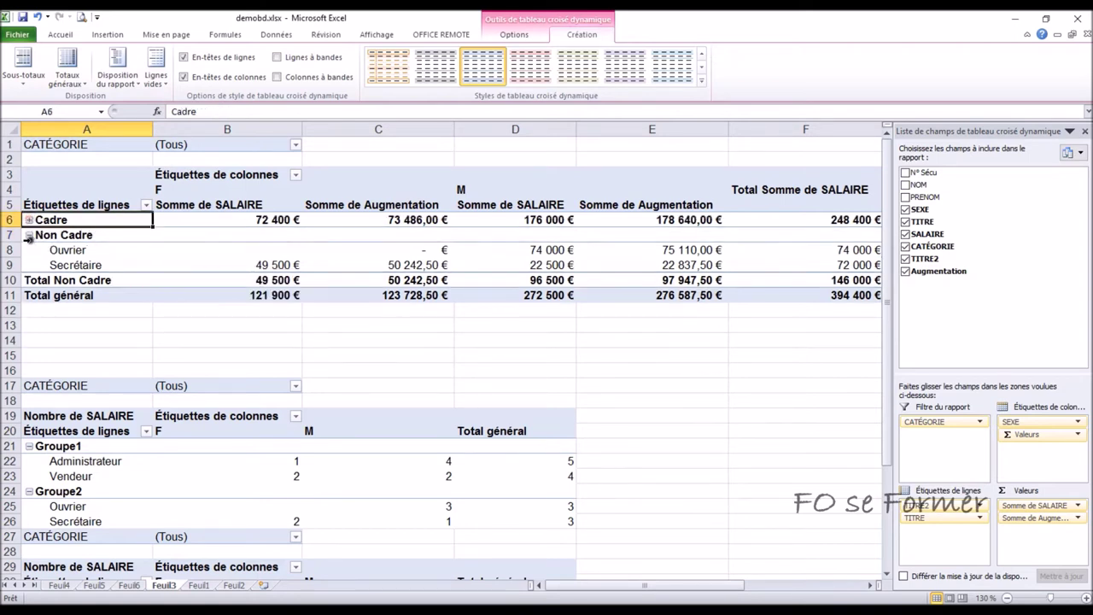
left_click(29, 235)
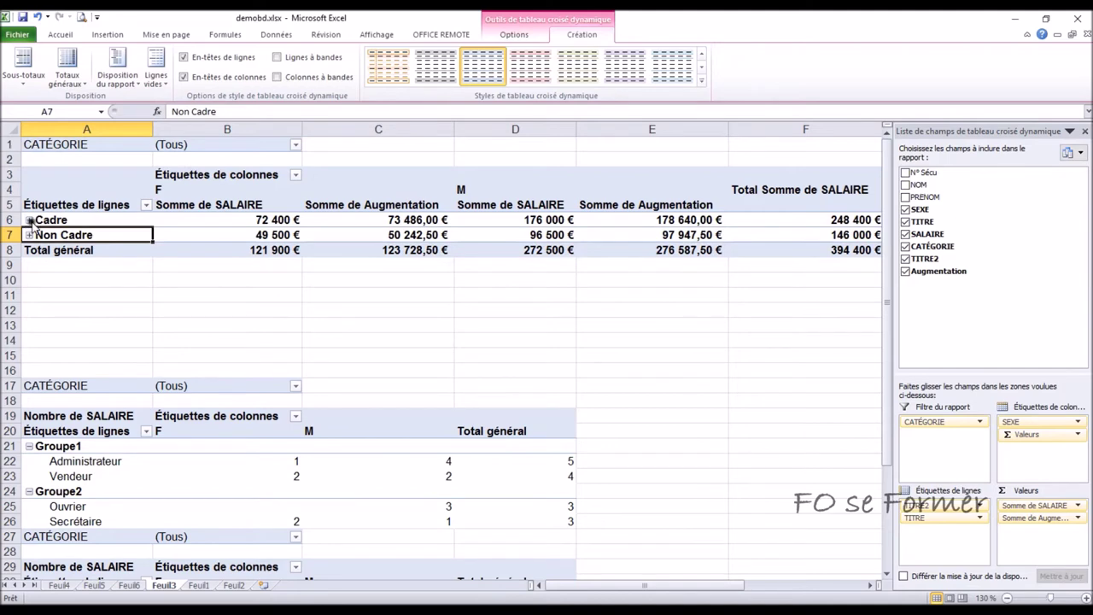
left_click(29, 220)
left_click(30, 280)
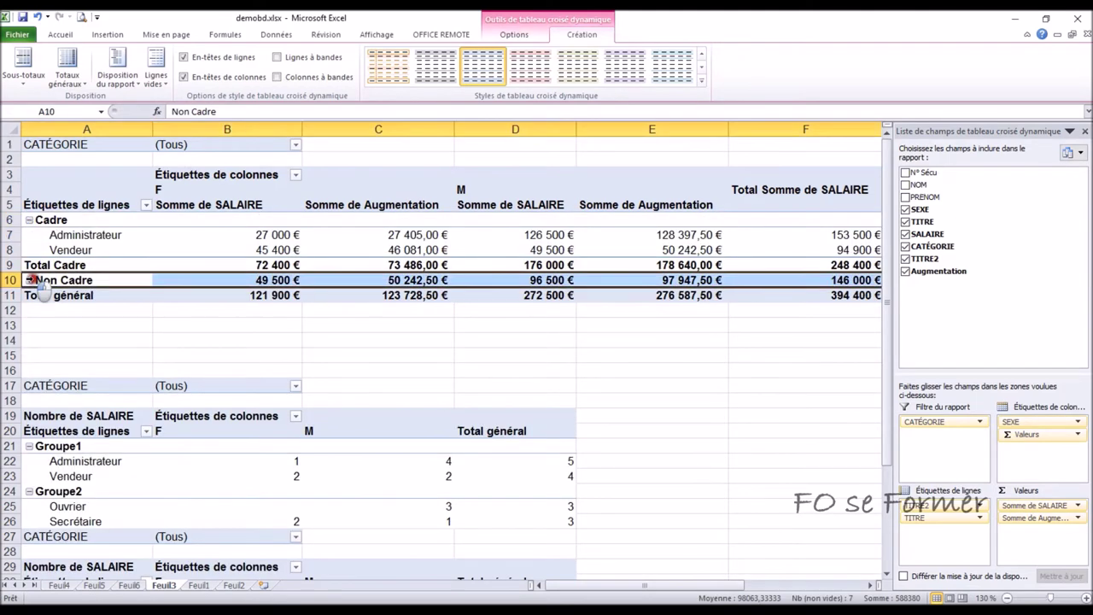
left_click(29, 281)
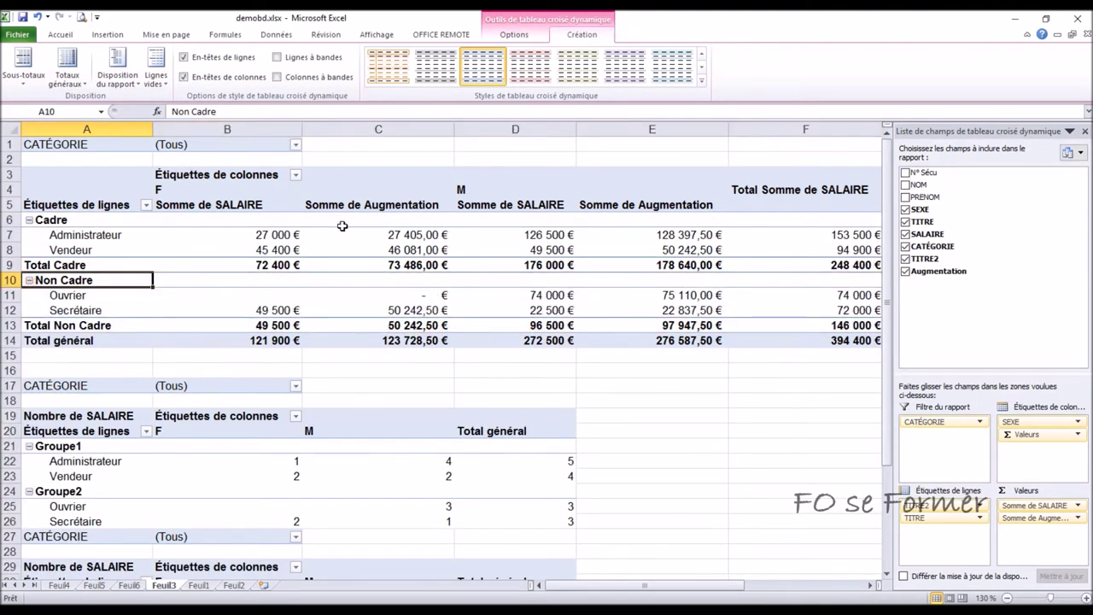
mouse_move(338, 227)
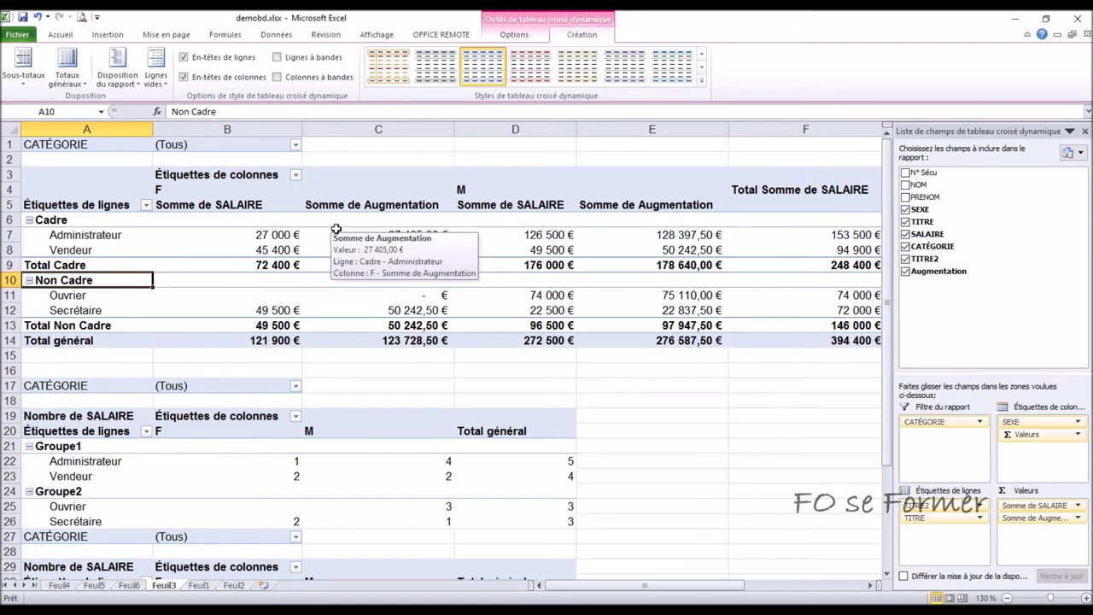
mouse_move(281, 318)
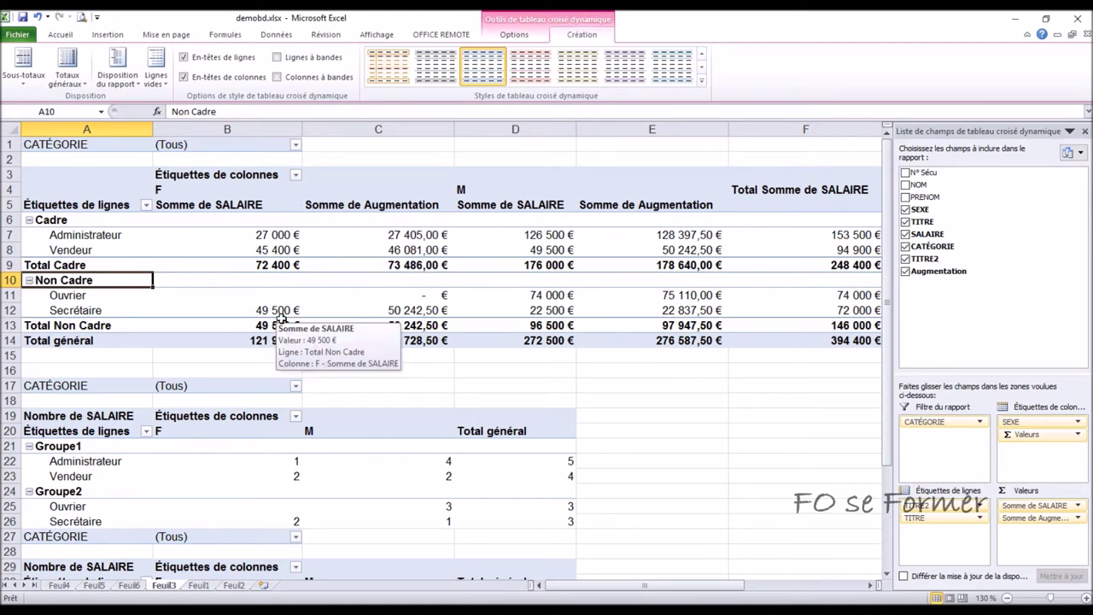
- Insert a blank row after each Cadre and Non Cadre group in the first pivot table
left_click(154, 81)
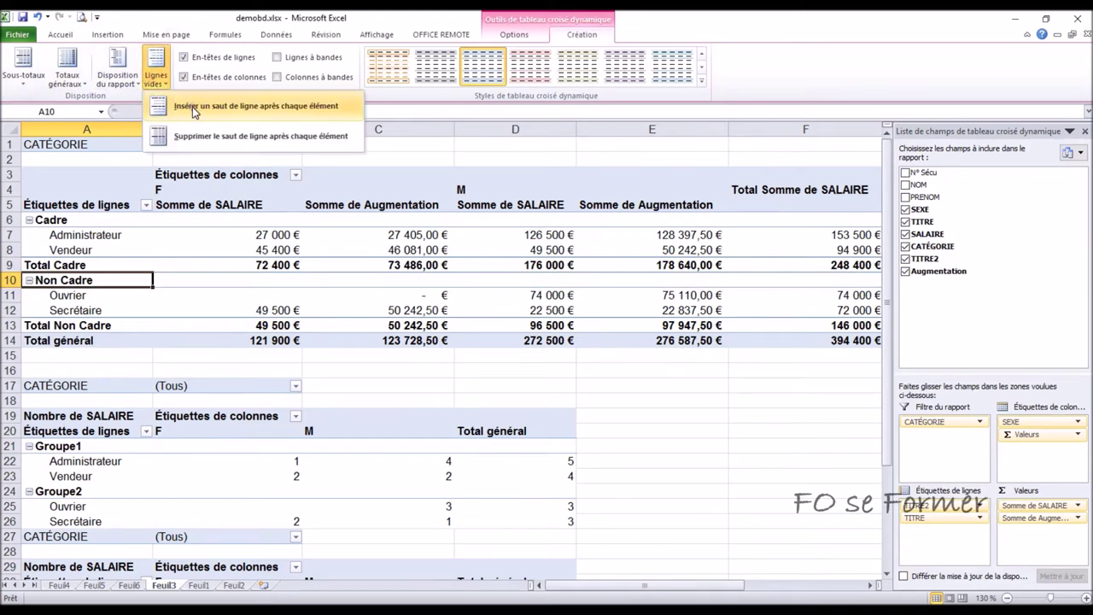
left_click(192, 107)
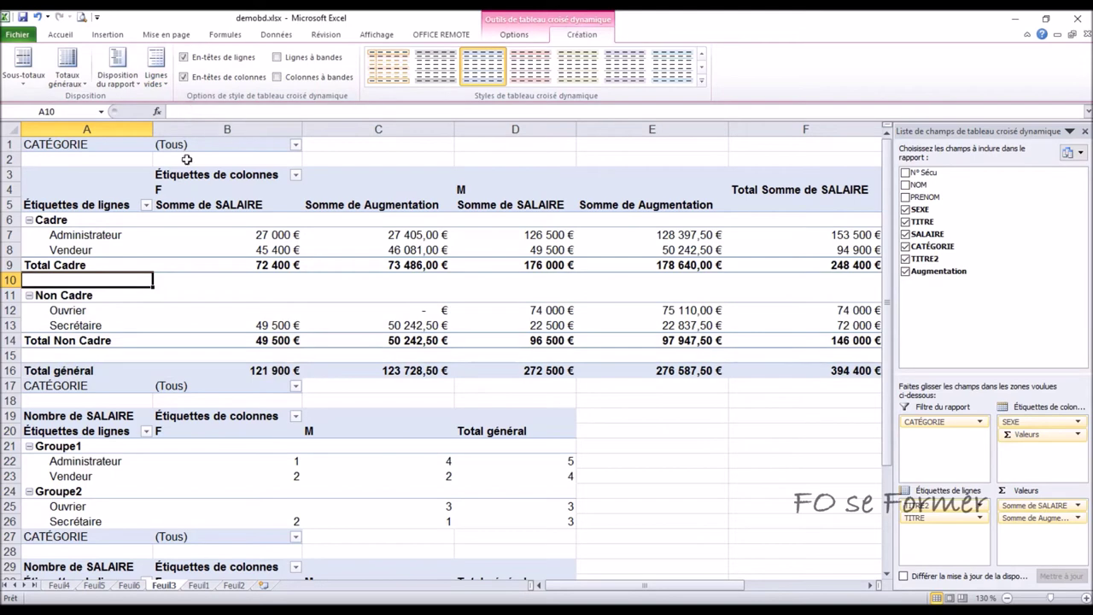
left_click(664, 421)
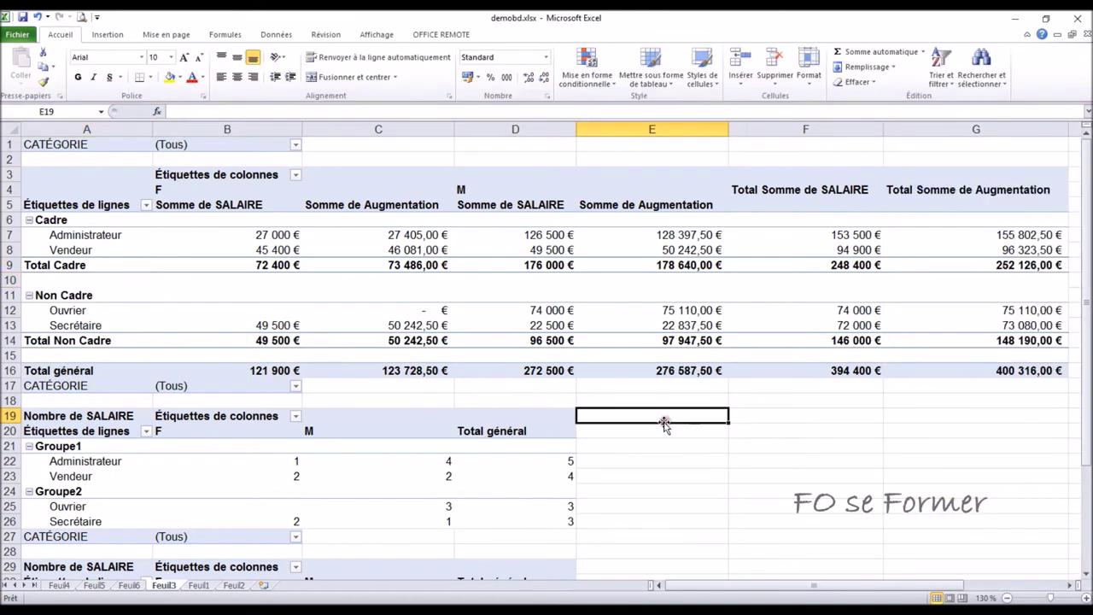
left_click(81, 249)
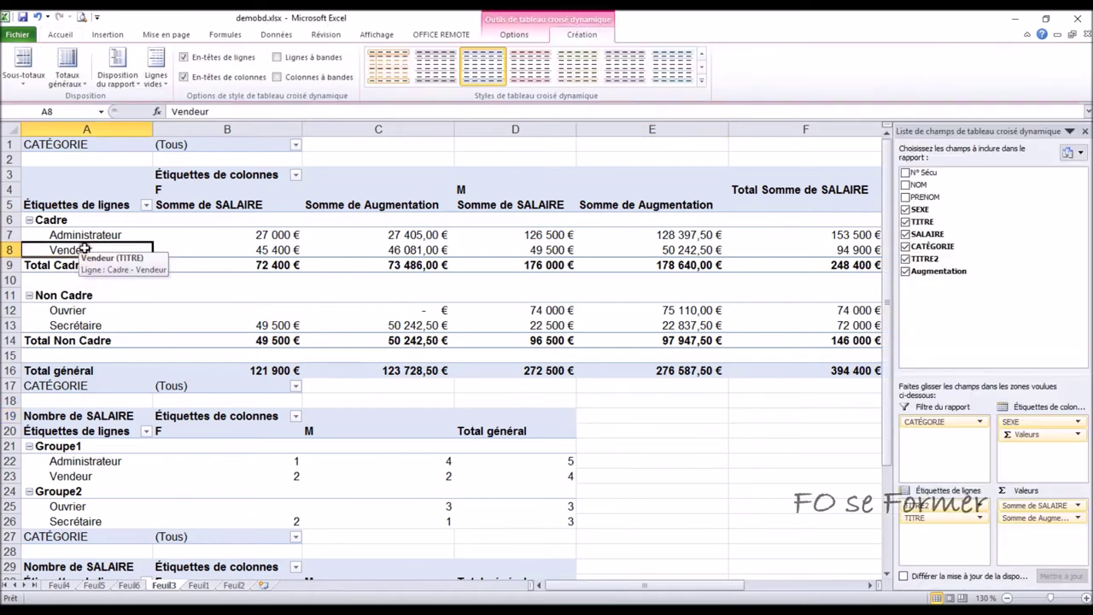
left_click(66, 86)
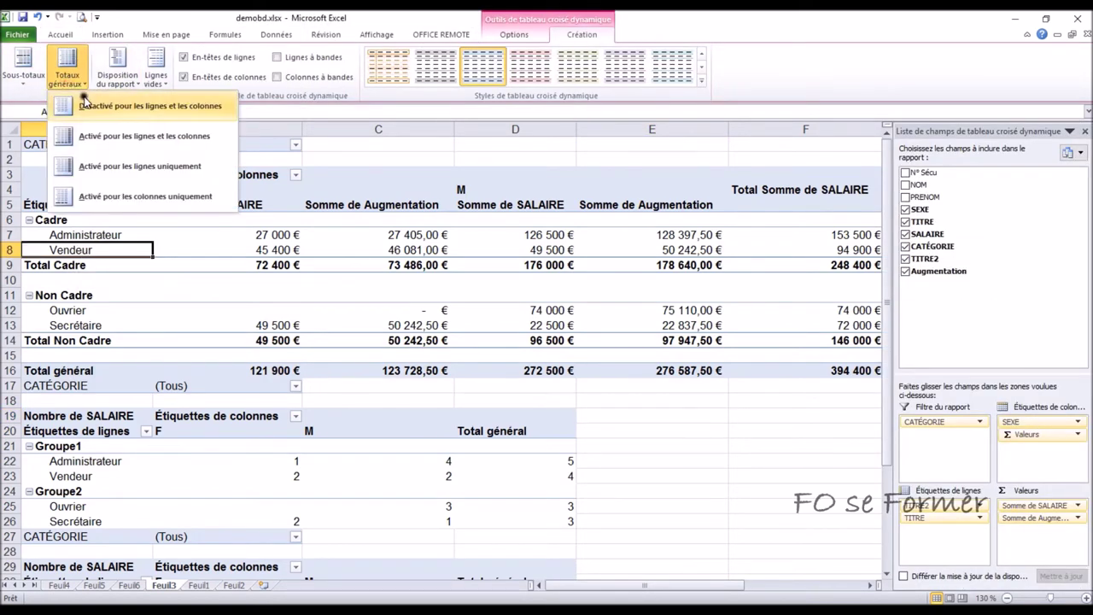
- Turn grand totals off, then back on for rows and columns, showing the 394 400 € total
left_click(86, 103)
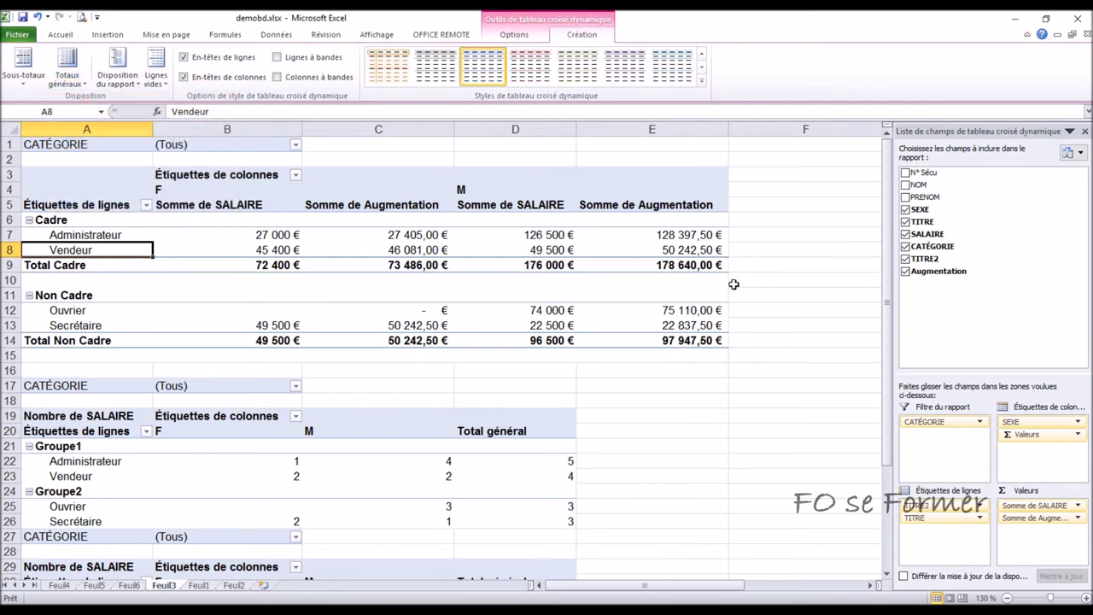
left_click(695, 477)
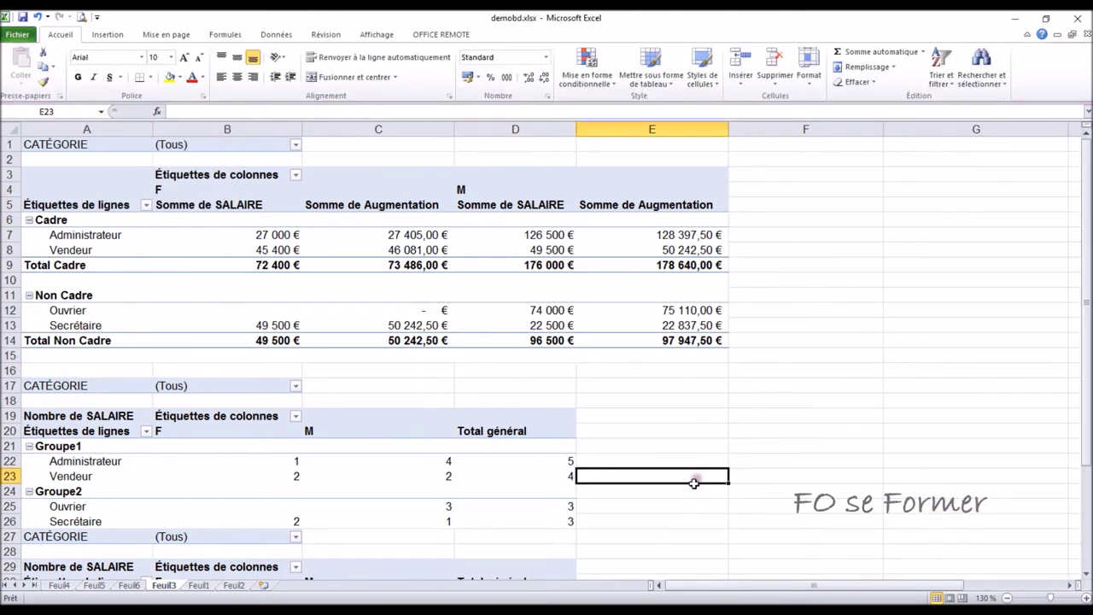
left_click(99, 239)
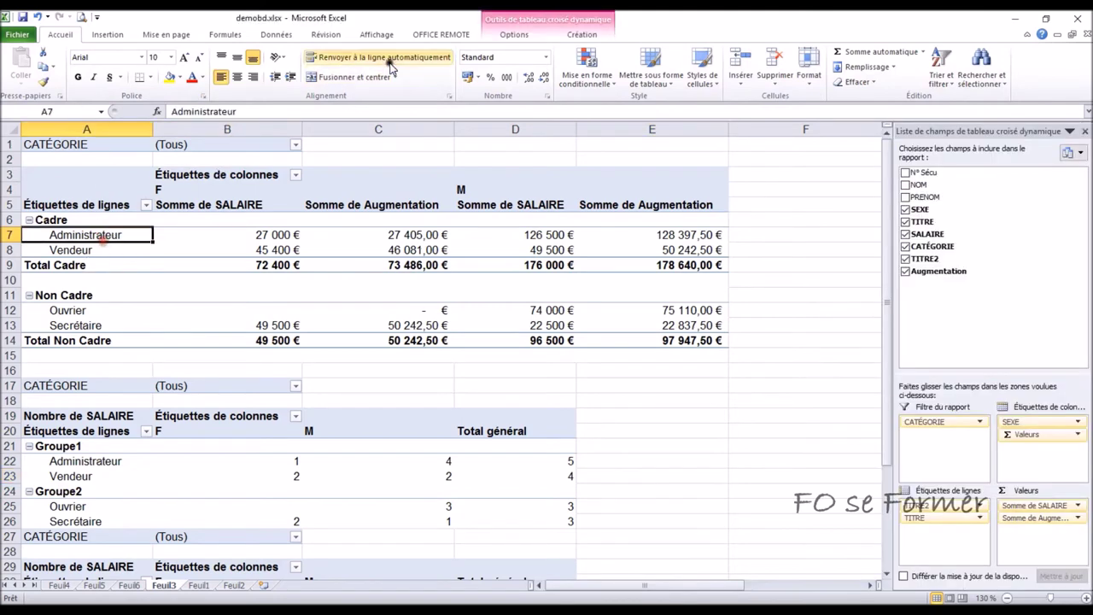
left_click(584, 36)
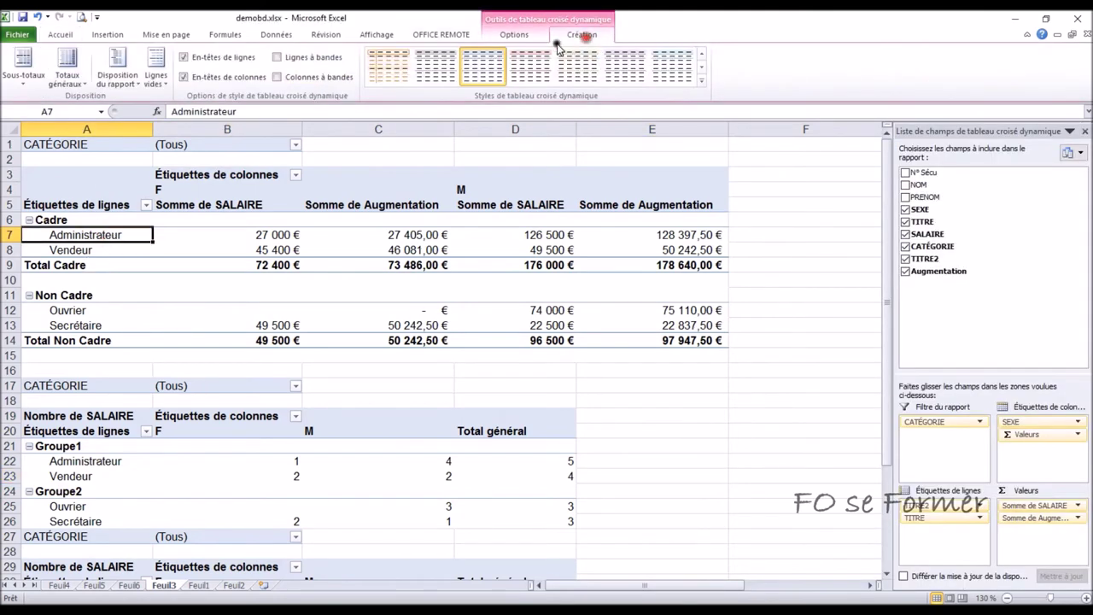
left_click(62, 82)
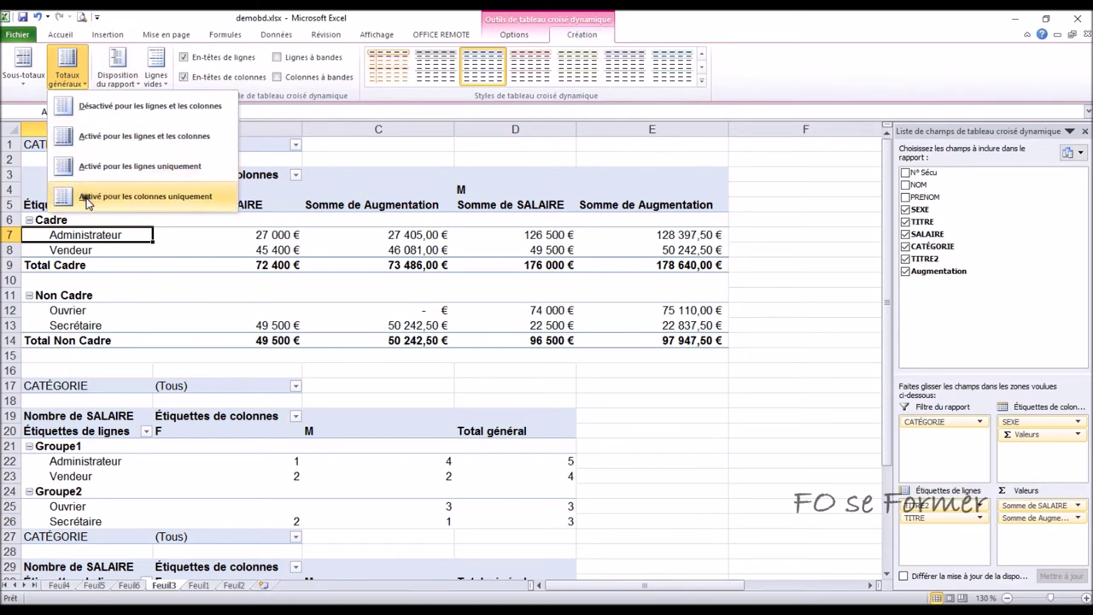
left_click(105, 138)
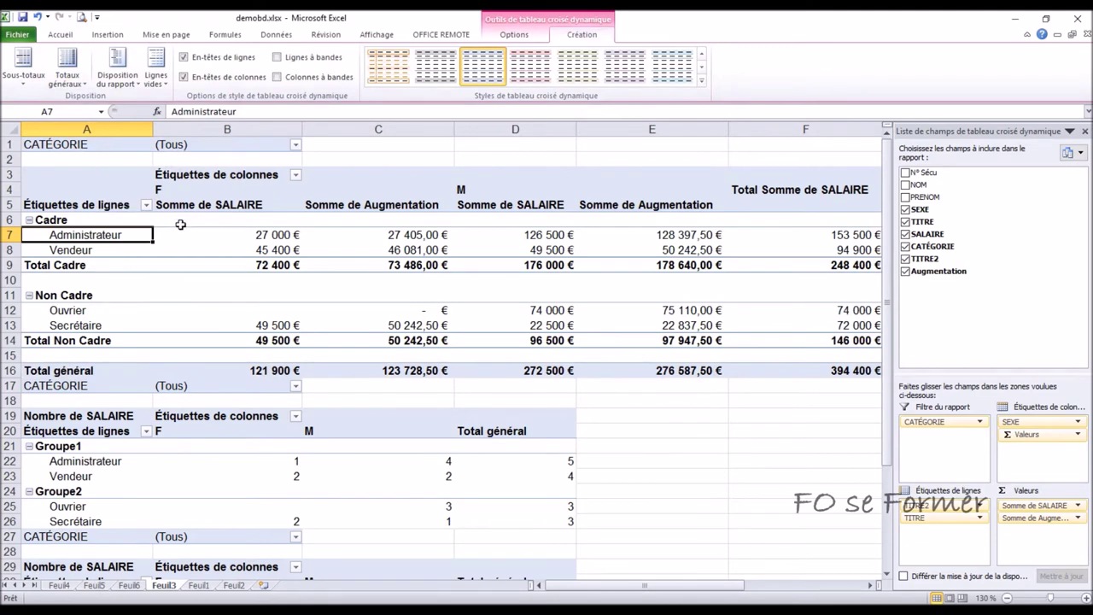
left_click(117, 81)
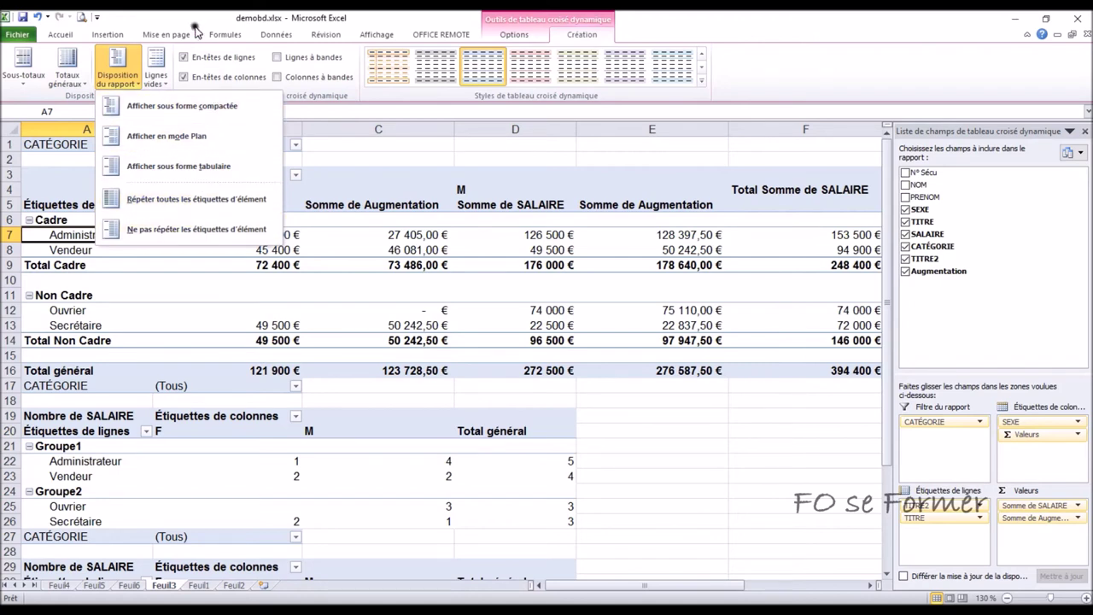
- Close the layout choices and toggle row headers, leaving Cadre/Non Cadre headers bold
left_click(829, 58)
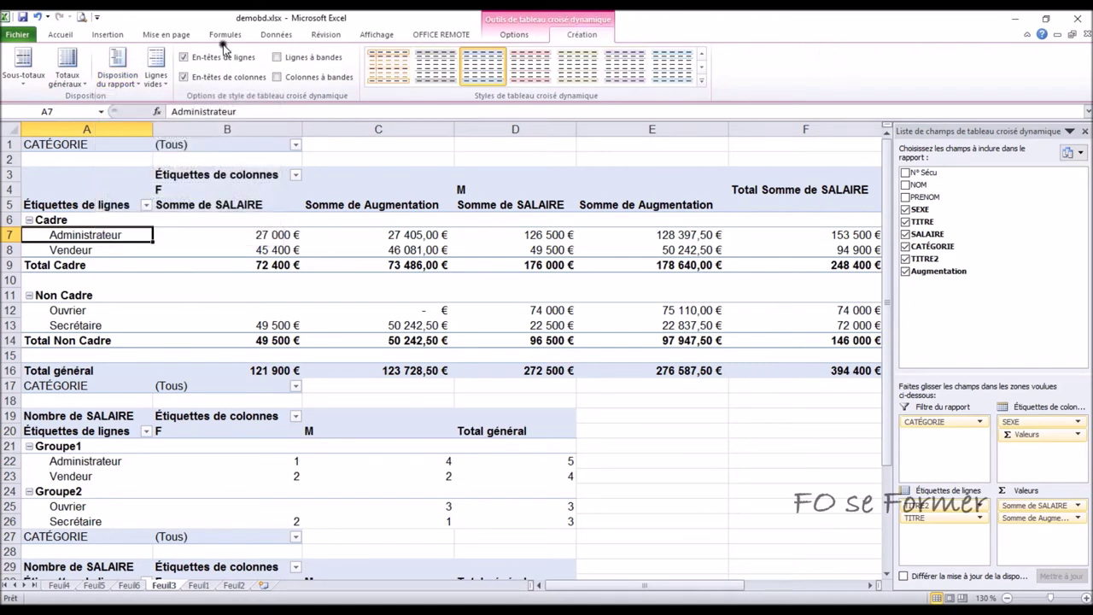
left_click(187, 58)
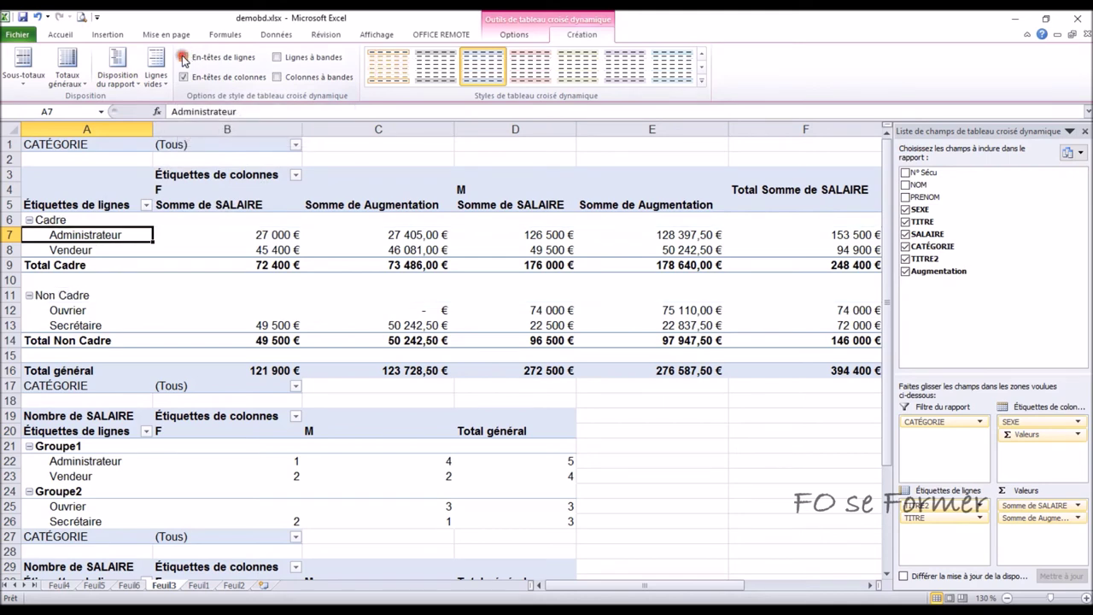
left_click(184, 58)
left_click(184, 58)
left_click(184, 58)
left_click(183, 58)
left_click(183, 57)
left_click(183, 58)
- Toggle column headers and row/column banding, ending with no banding applied
left_click(185, 77)
left_click(185, 77)
left_click(185, 77)
left_click(185, 77)
left_click(185, 77)
left_click(186, 77)
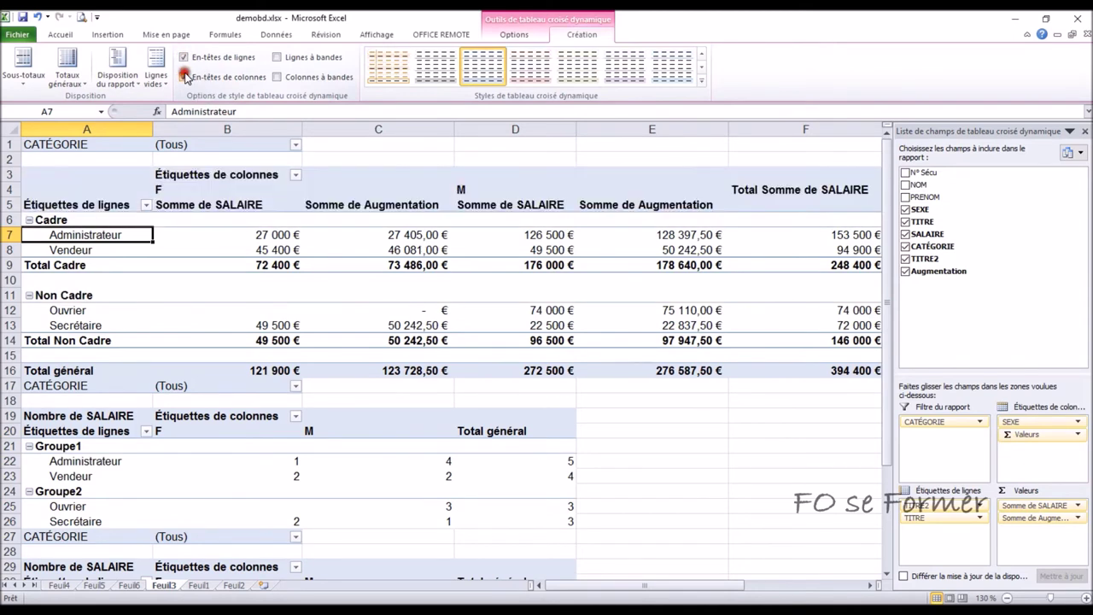
left_click(276, 57)
left_click(275, 57)
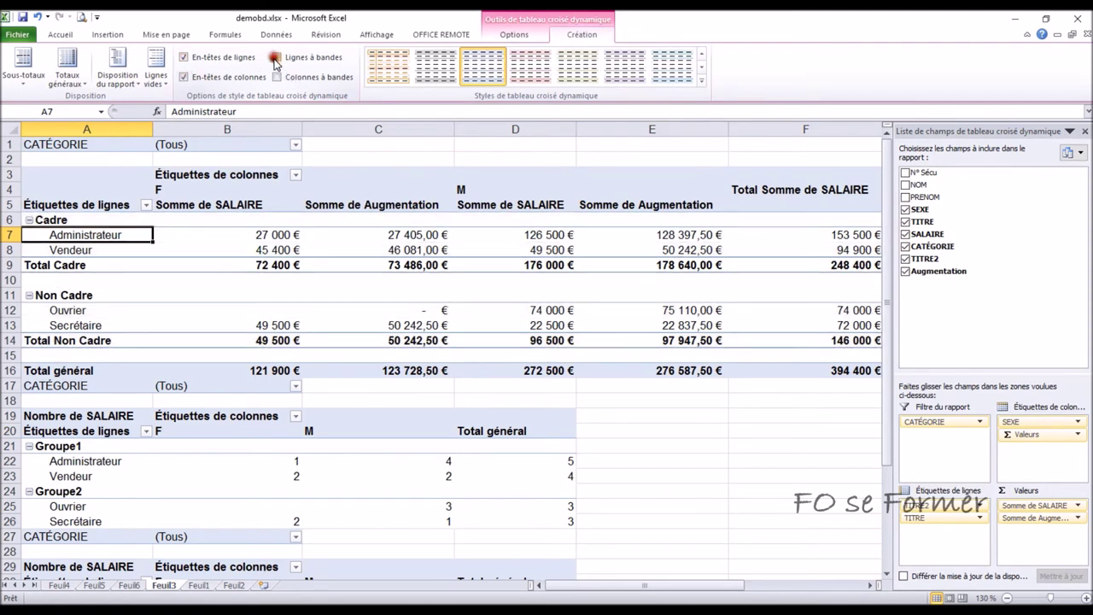
left_click(276, 77)
left_click(276, 77)
left_click(697, 80)
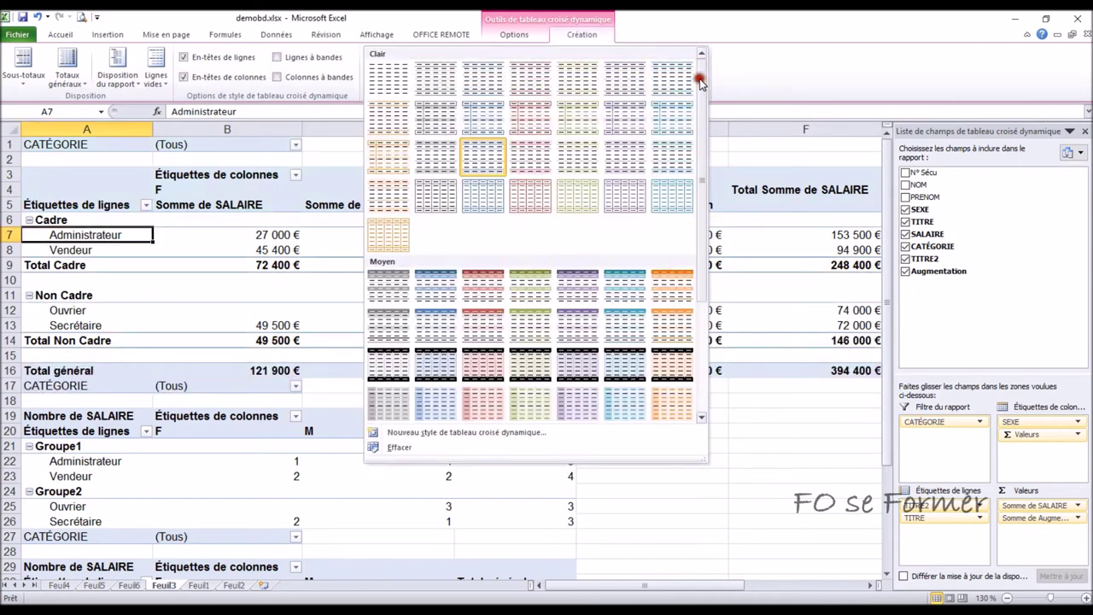
- Apply the pink light style to the first pivot table and the last blue style to the second
left_click(539, 166)
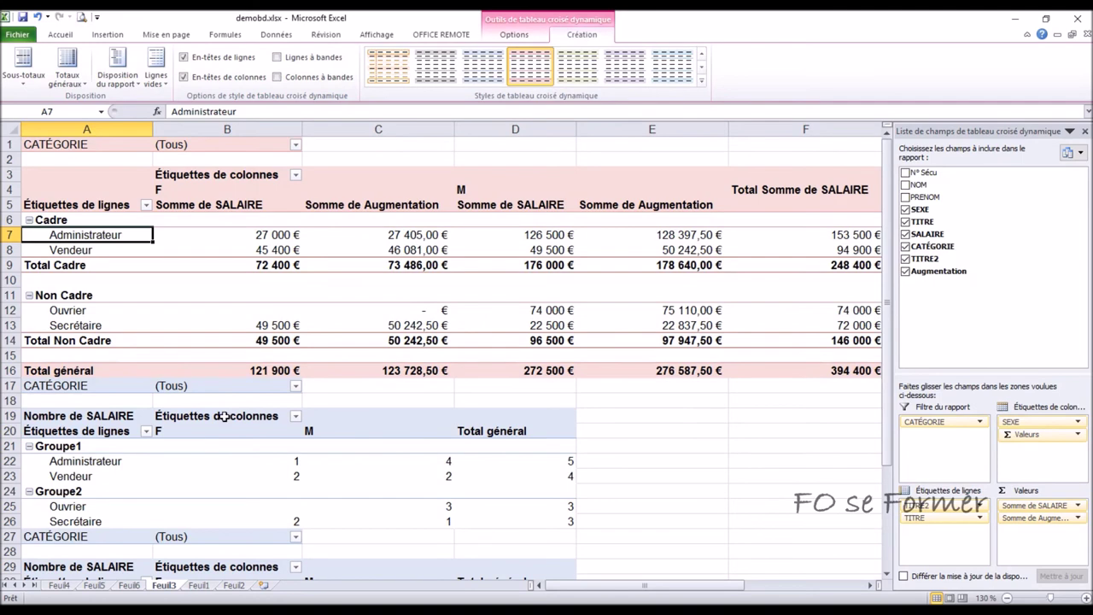
left_click(219, 432)
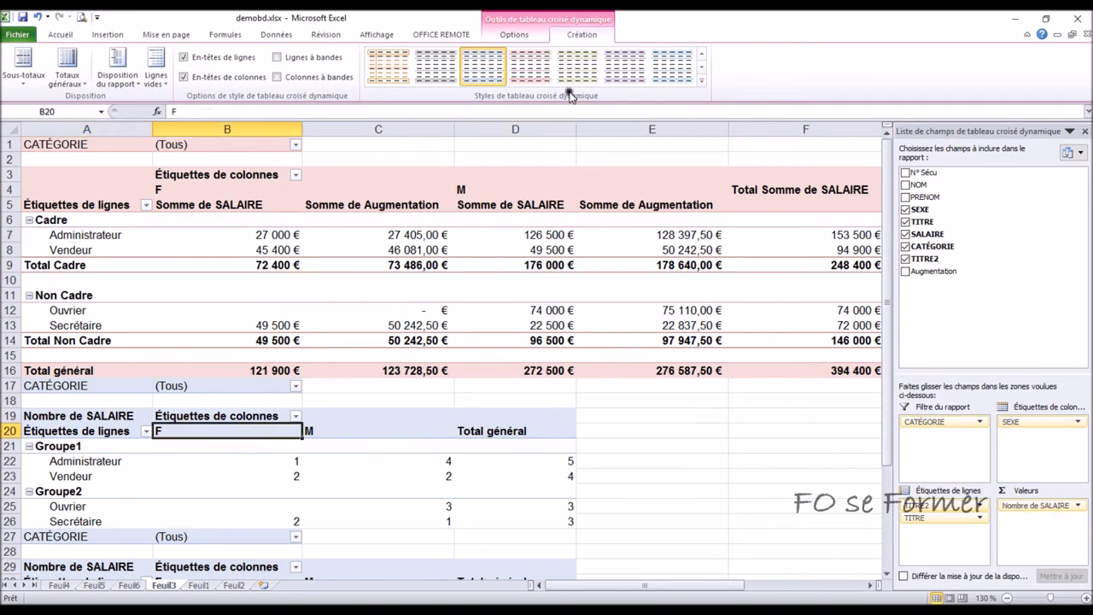
left_click(672, 66)
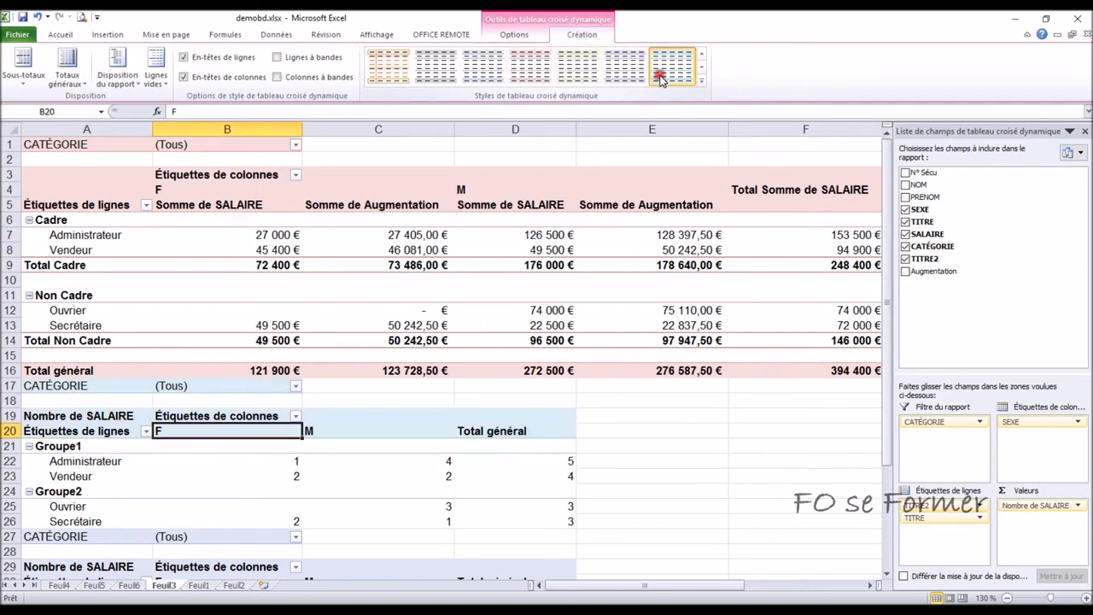
- Give the third pivot table an orange style from the full styles gallery
scroll(614, 278, "down", 3)
scroll(608, 281, "down", 1)
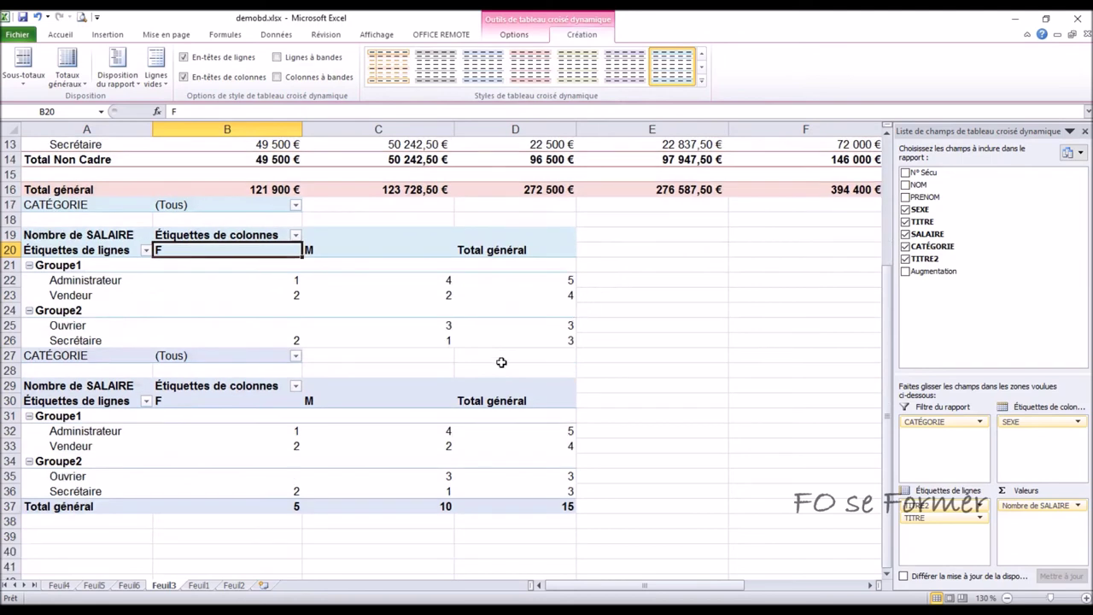
left_click(412, 394)
left_click(578, 66)
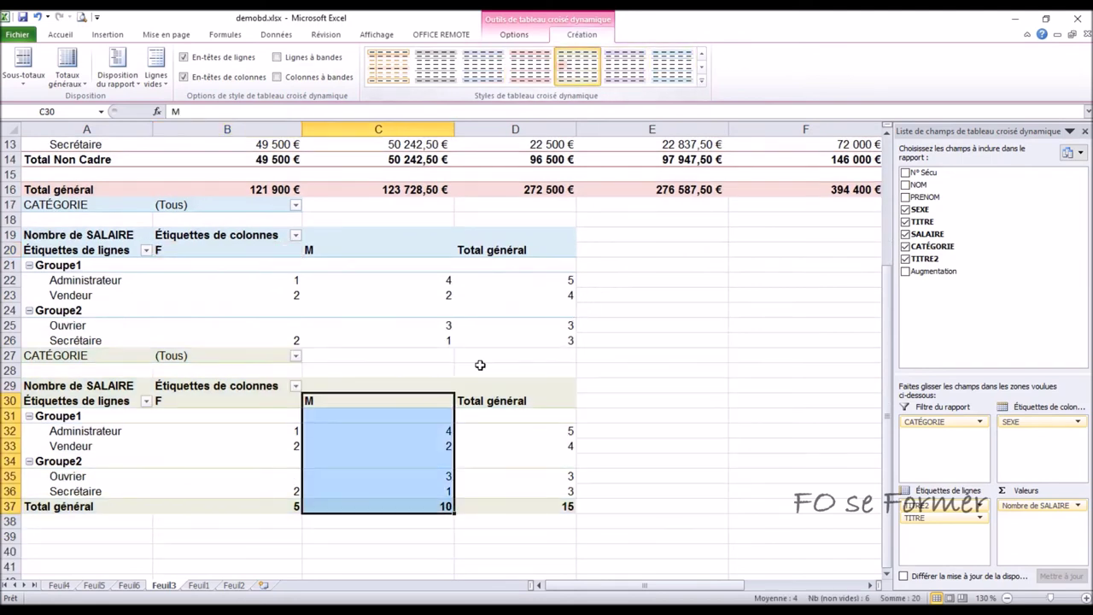
left_click(701, 80)
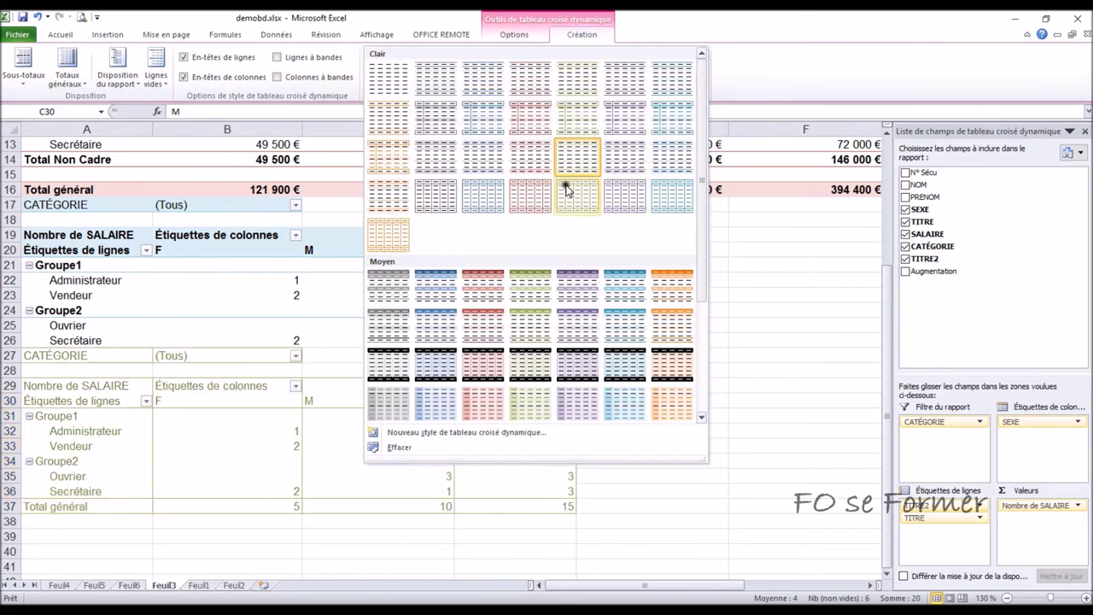
left_click(395, 164)
left_click(237, 436)
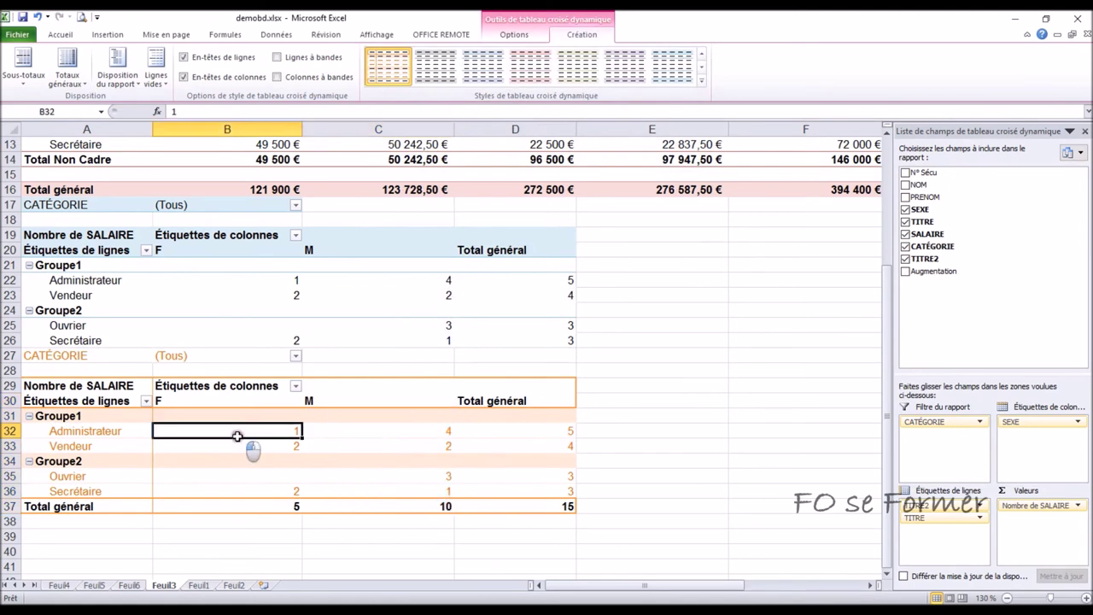
- Insert blank rows at rows 27 and 17, above the third and second pivot tables
left_click(10, 352)
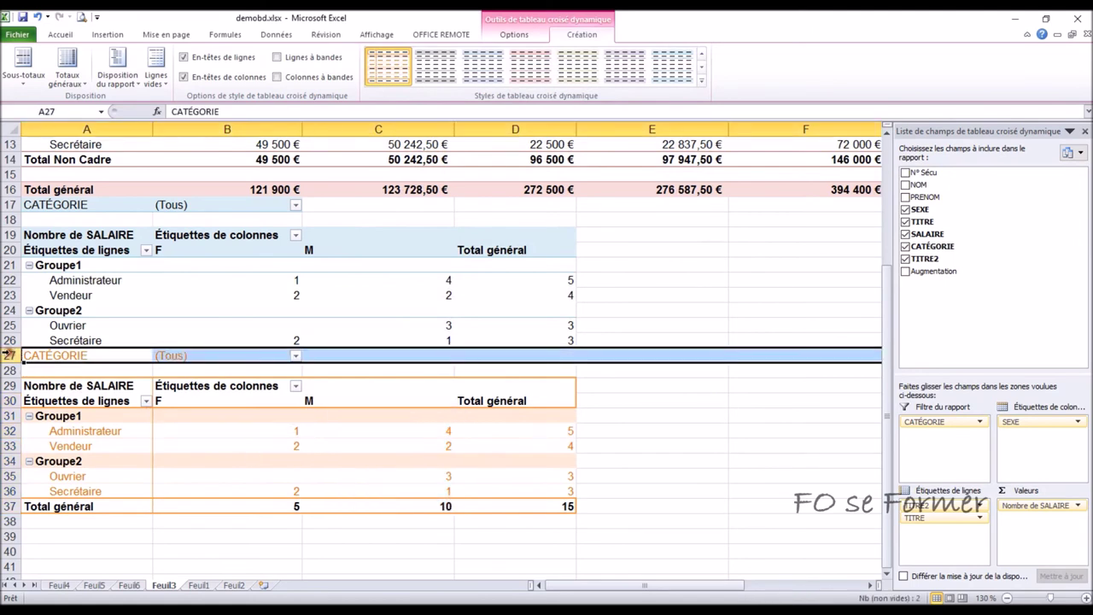
key("ctrl+plus")
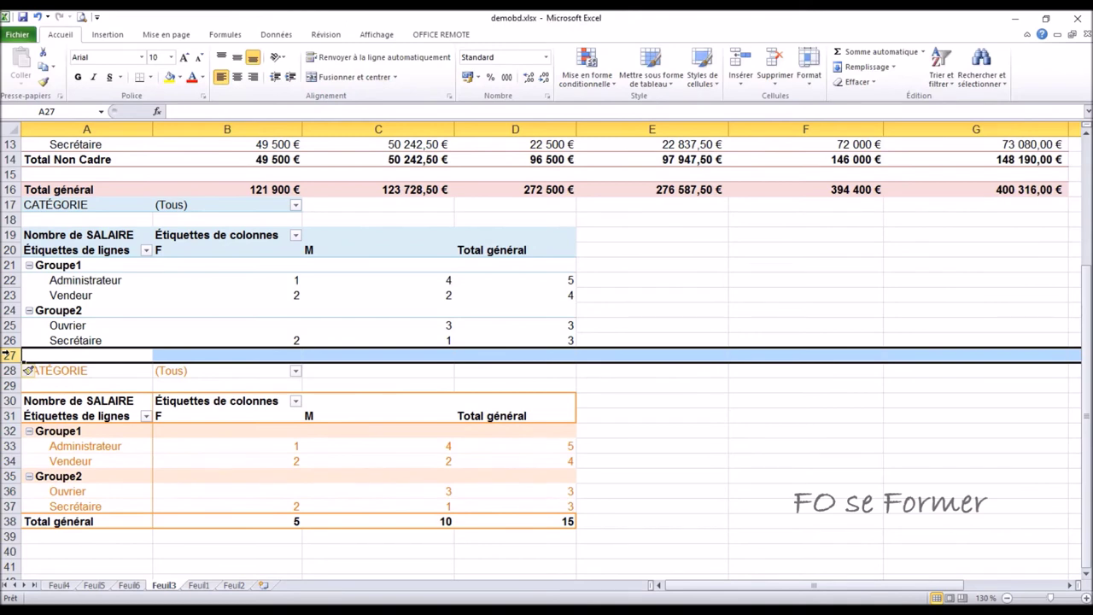
scroll(10, 350, "up", 1)
left_click(10, 249)
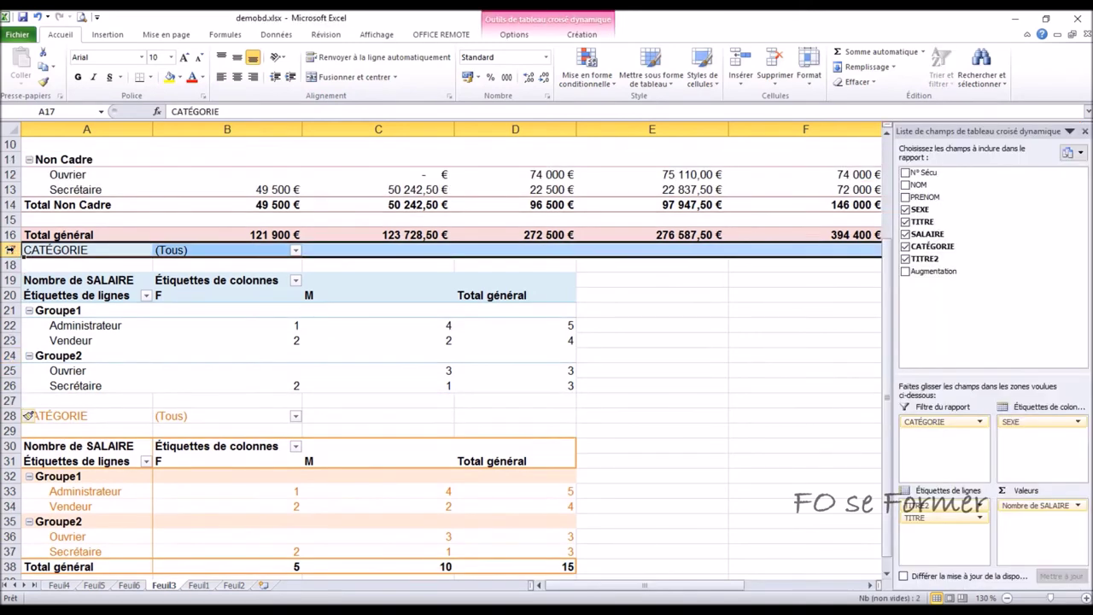
key("ctrl+plus")
scroll(218, 207, "up", 1)
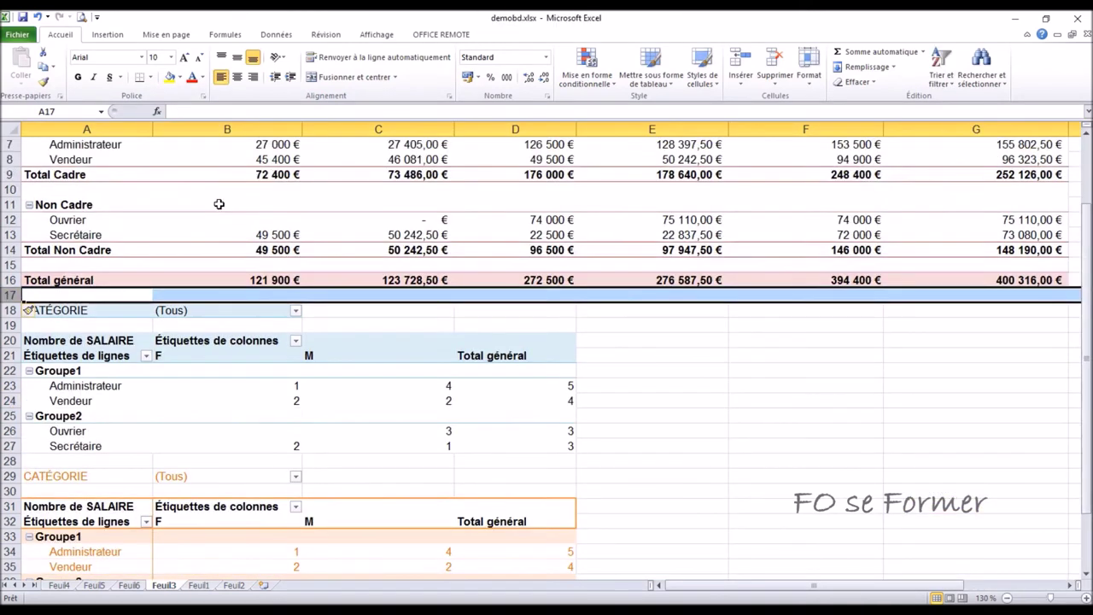
scroll(219, 207, "up", 1)
left_click(217, 204)
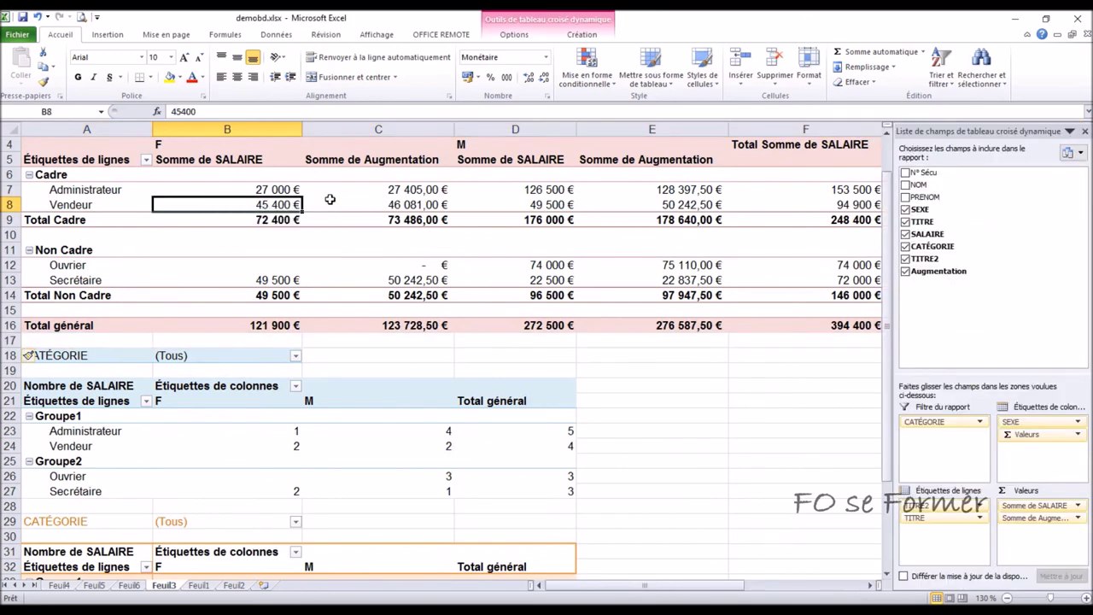
- Regroup the Cadre labels, accept both replace prompts, then ungroup Non Cadre into the four job titles
left_click(68, 193)
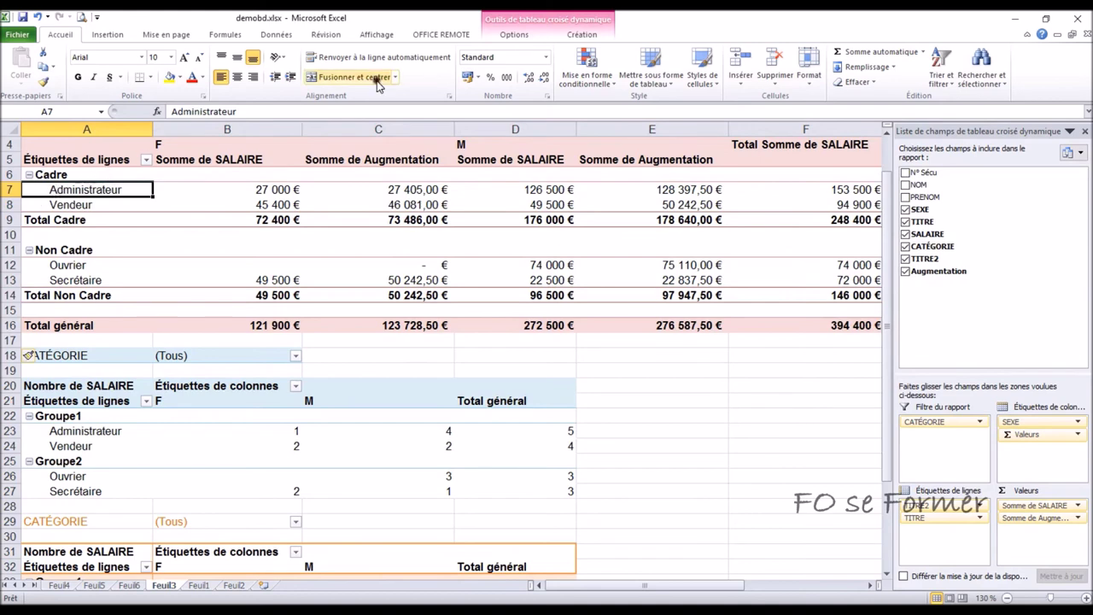
left_click(504, 34)
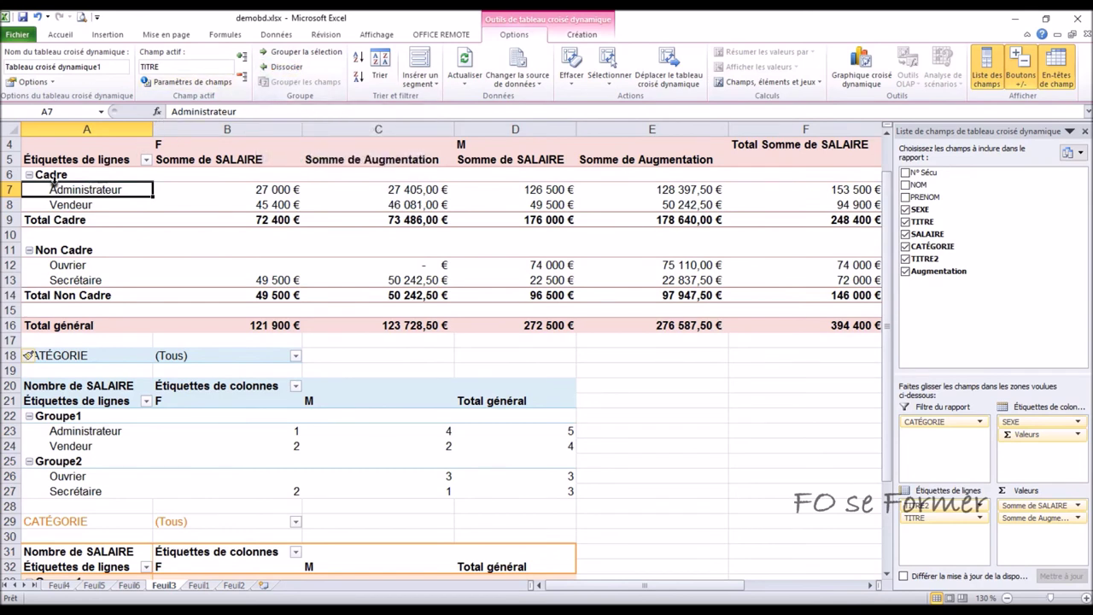
left_click(53, 174)
left_click(281, 67)
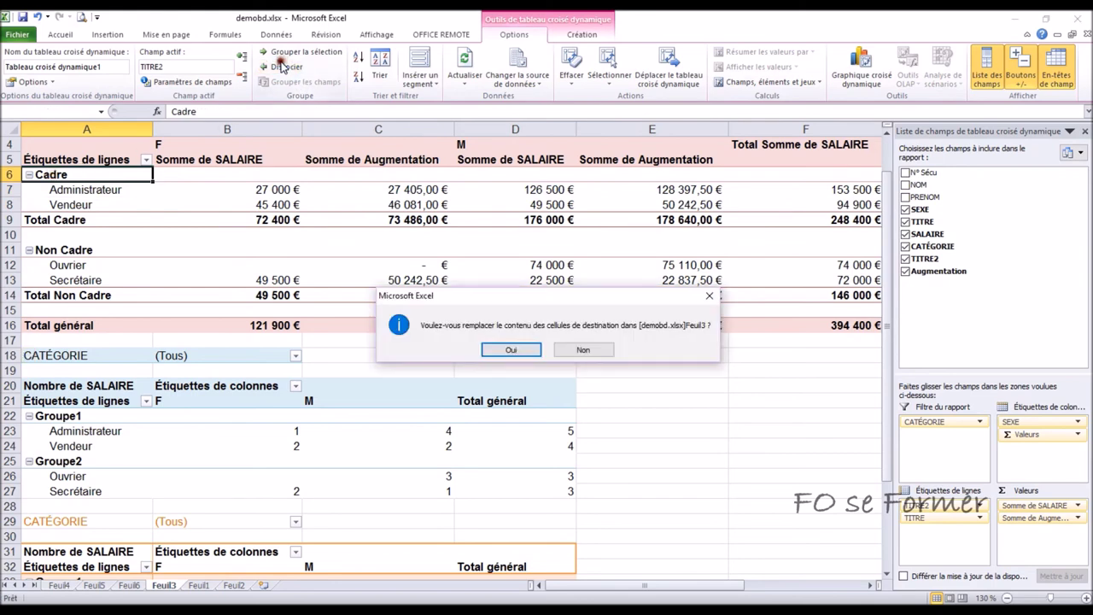
left_click(509, 351)
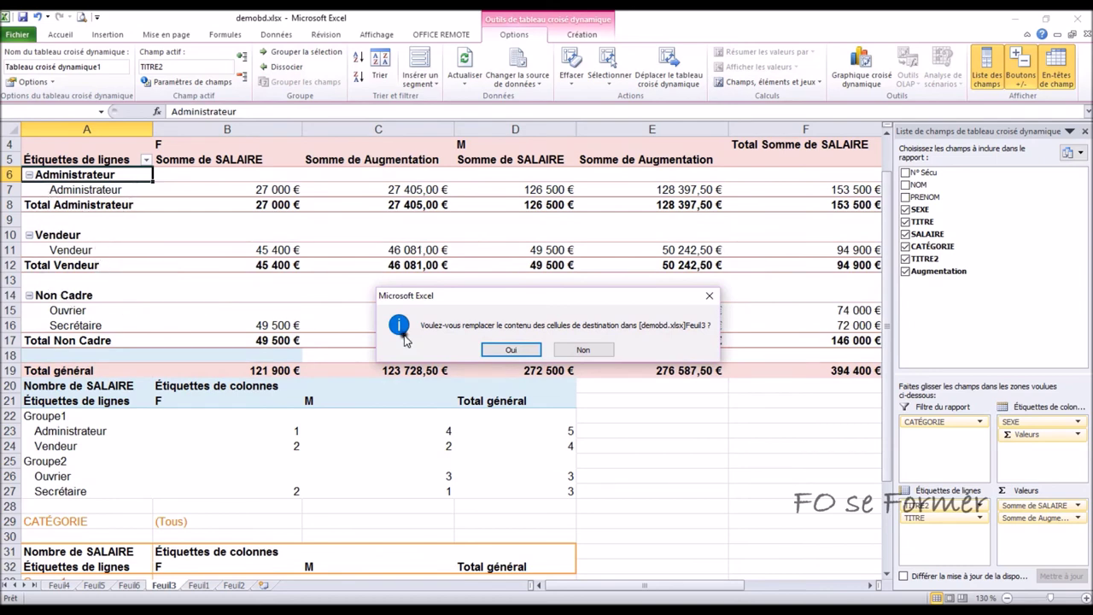
left_click(504, 351)
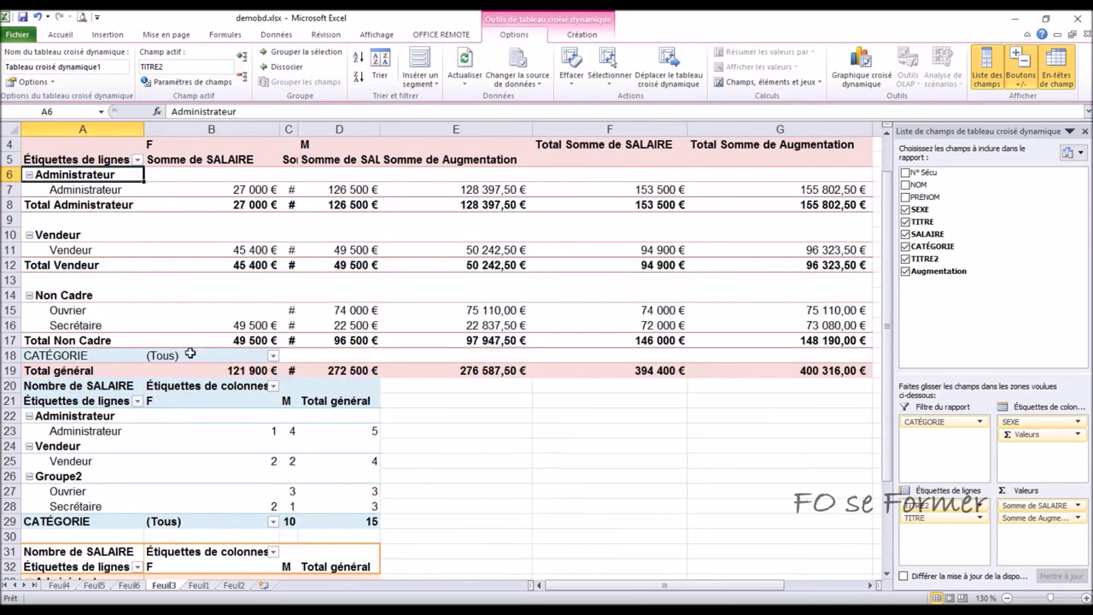
left_click(81, 295)
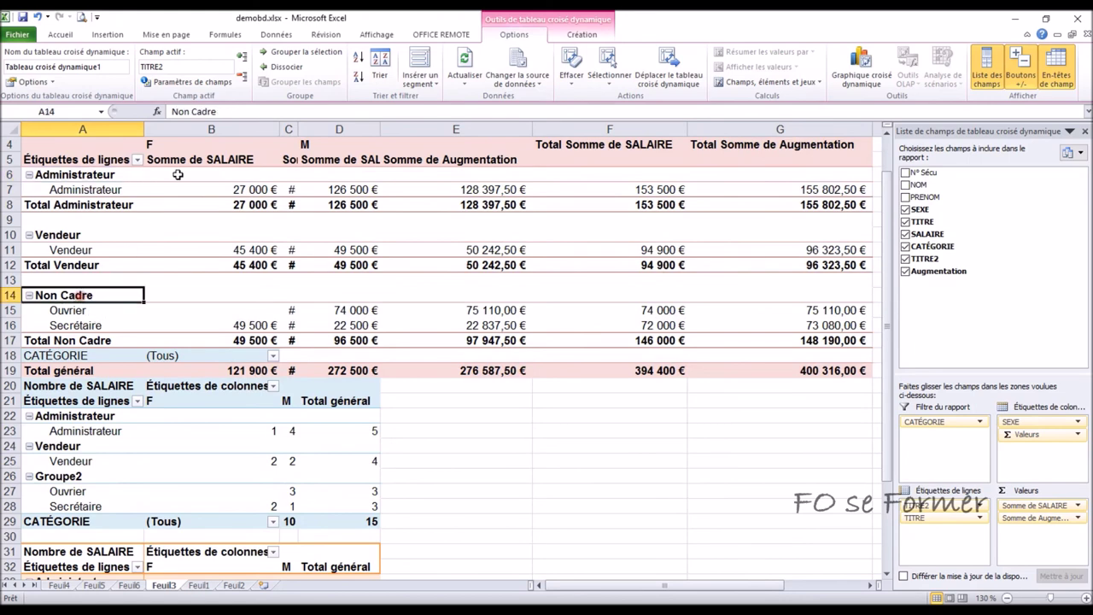
left_click(282, 65)
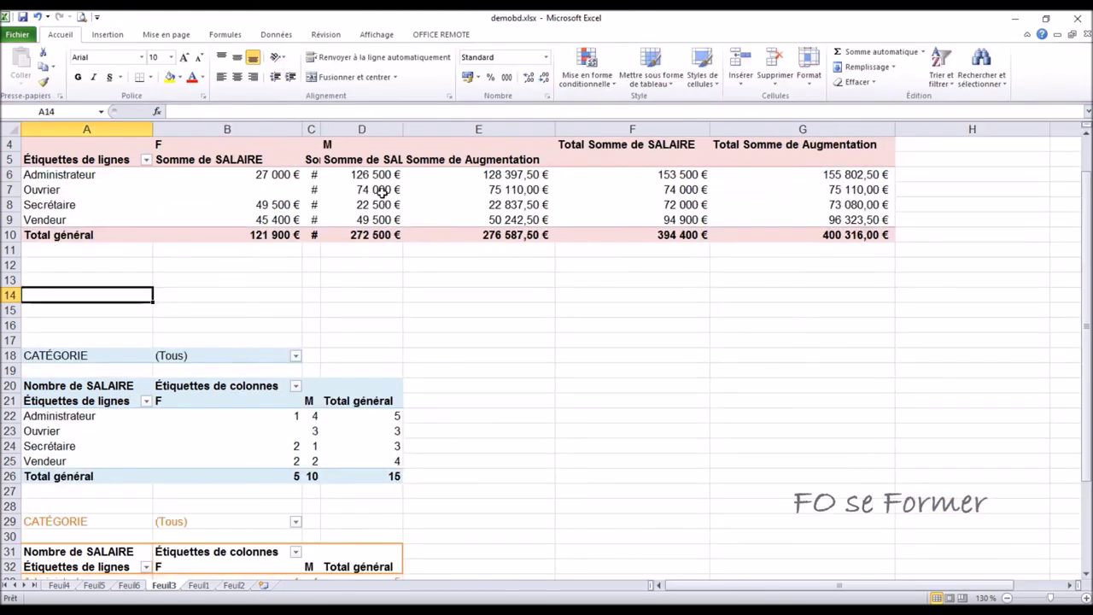
scroll(188, 243, "up", 1)
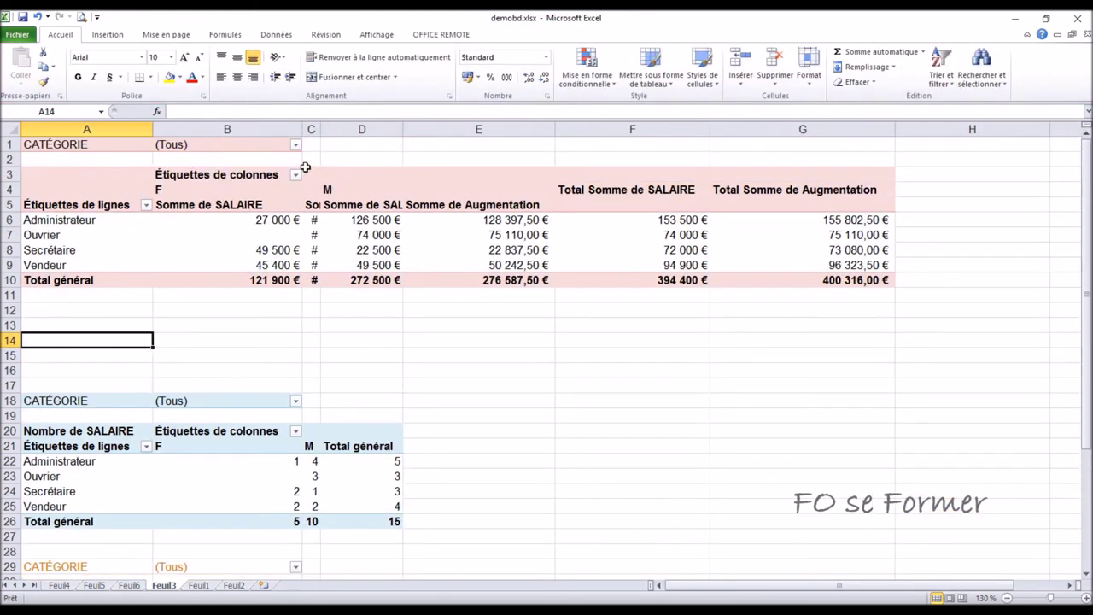
left_click_drag(321, 129, 380, 129)
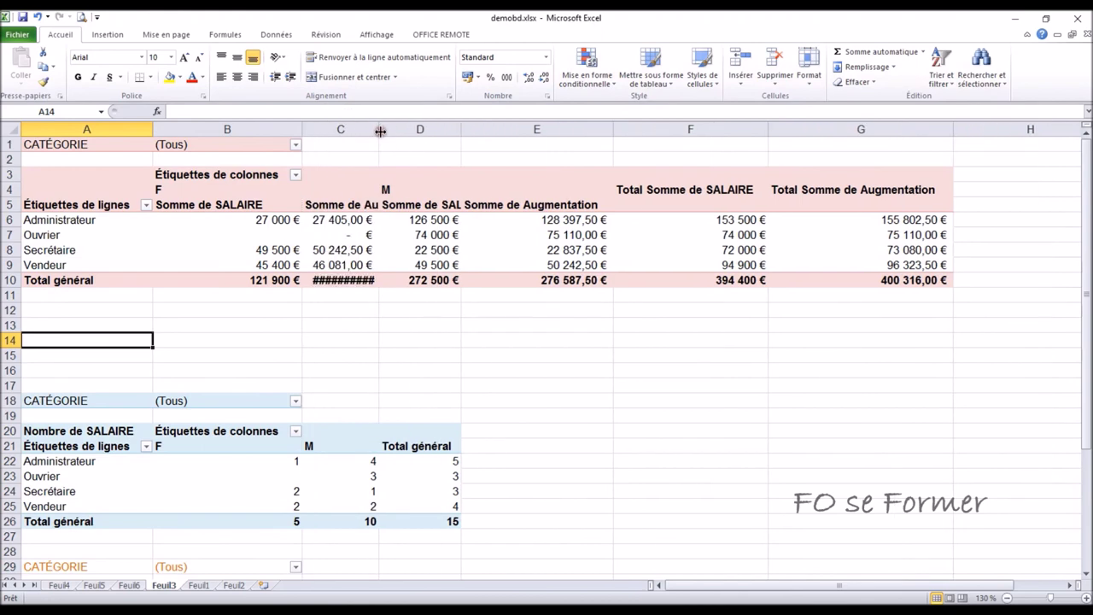
double_click(380, 130)
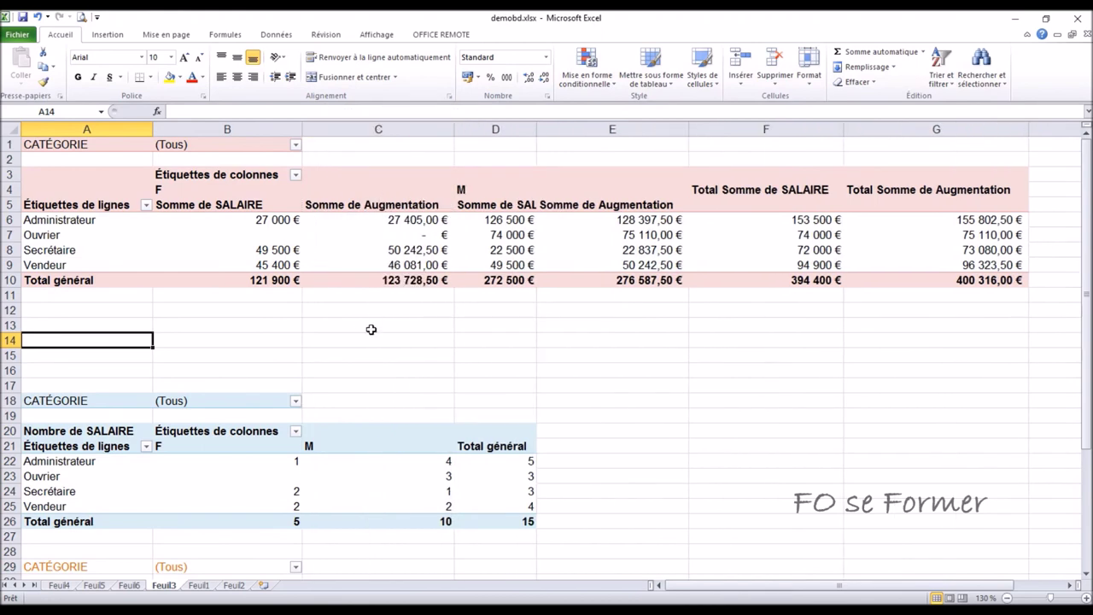
left_click(55, 236)
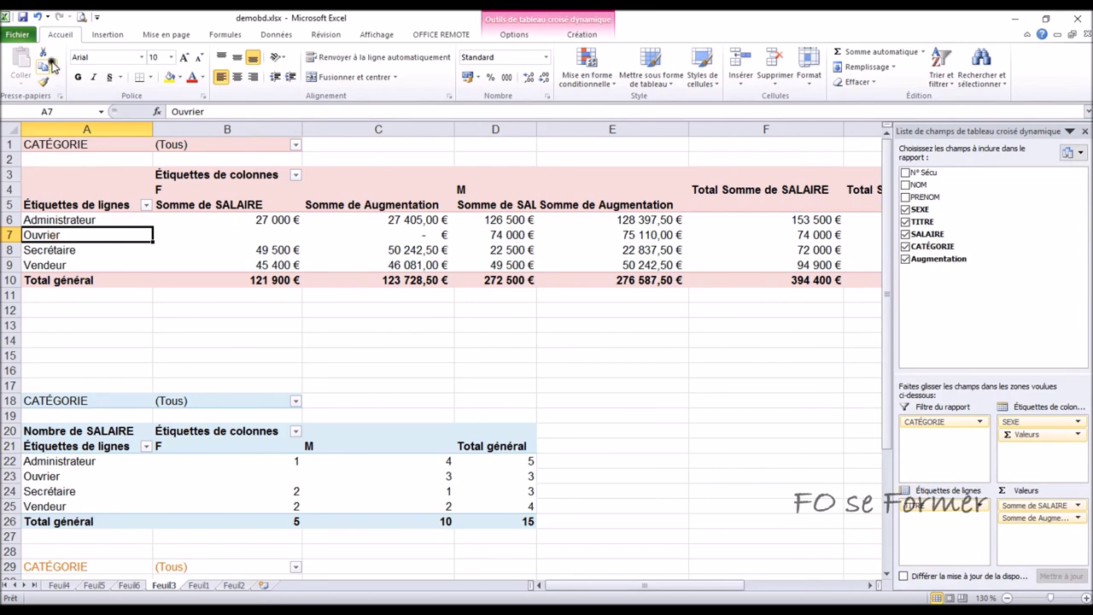
left_click(38, 17)
left_click(39, 17)
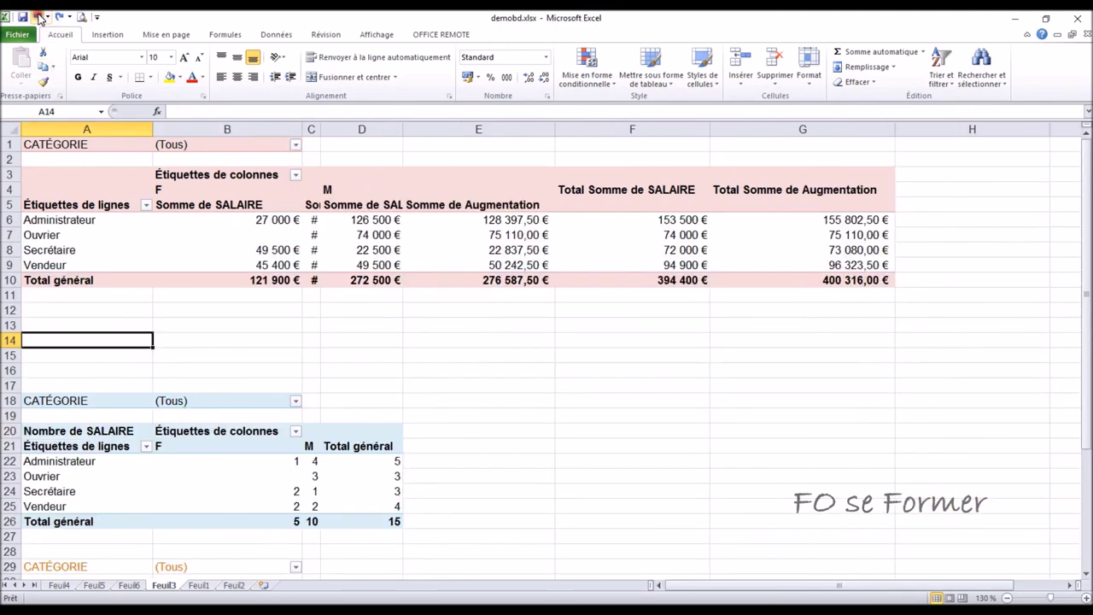
- Undo twice to bring back the Cadre / Non Cadre groups with Total Cadre 248 400 €
left_click(40, 17)
left_click(39, 17)
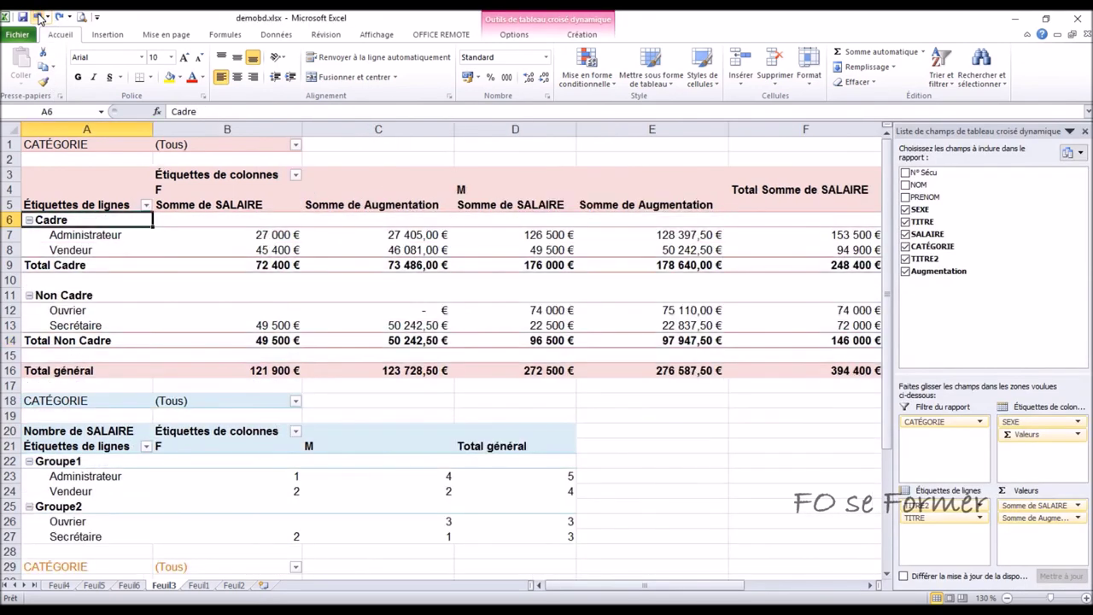
left_click(294, 248)
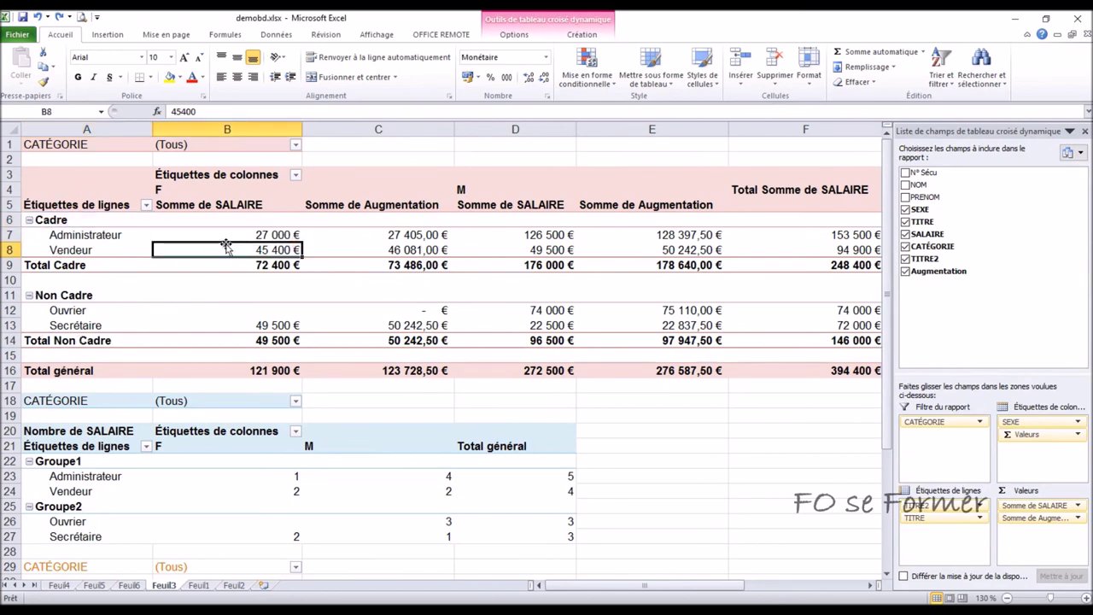
left_click(517, 36)
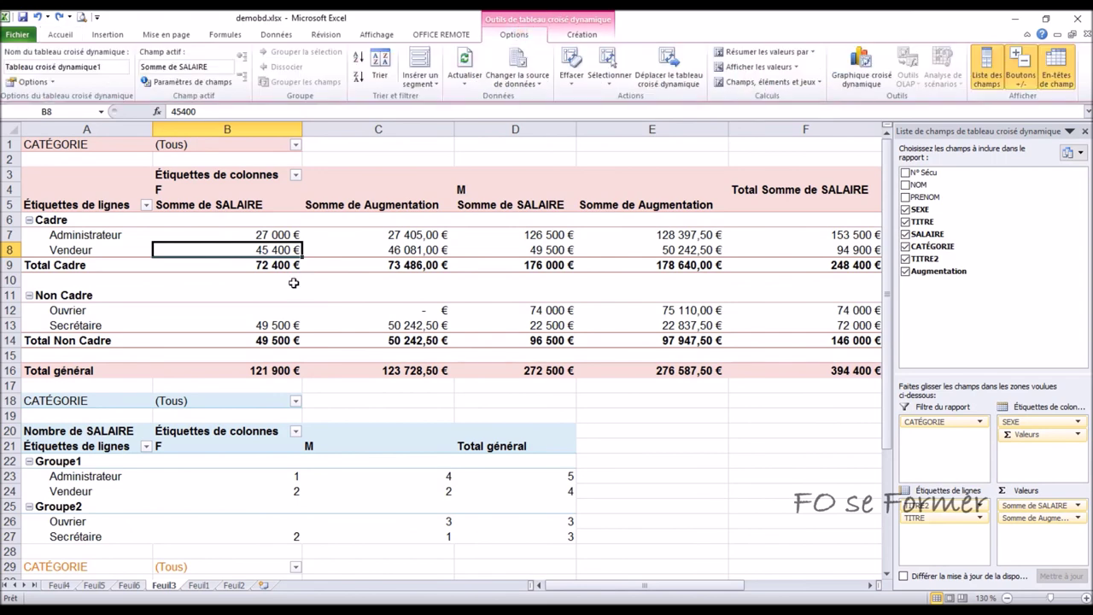